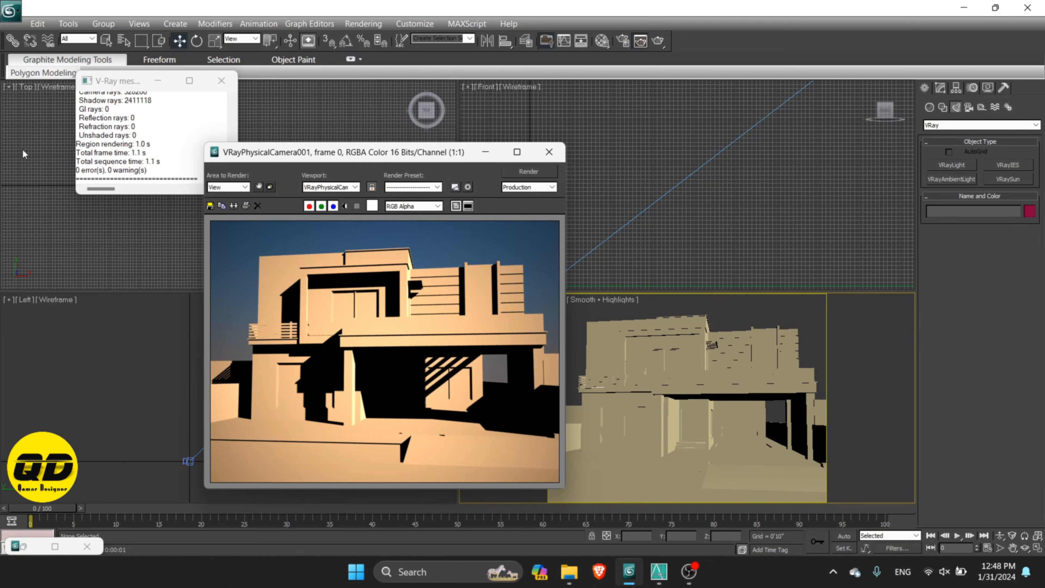
- View the cloned render of the house at full-screen size, restore it and minimize it again
left_click(22, 548)
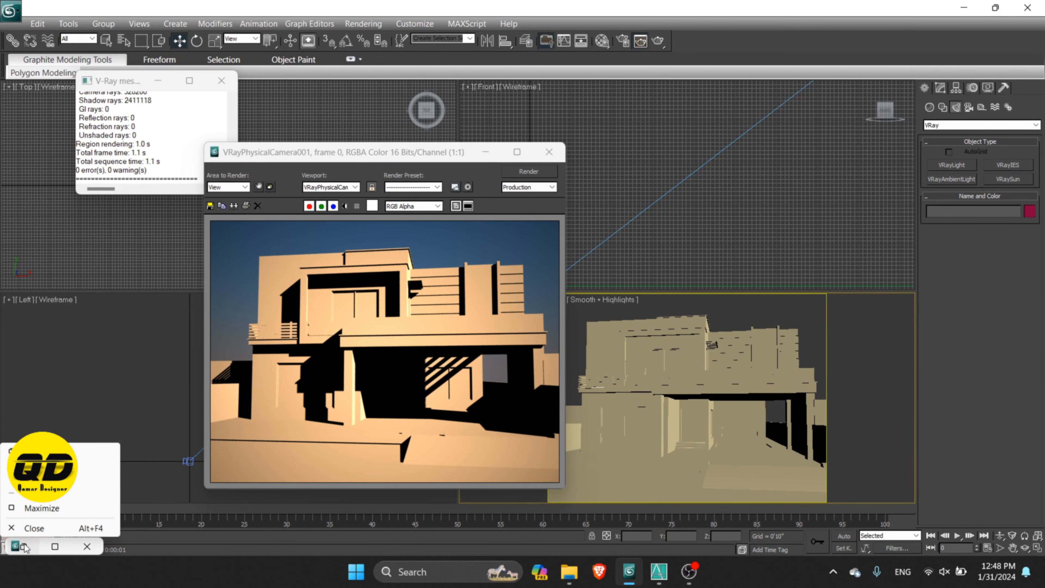
left_click(55, 547)
left_click(55, 547)
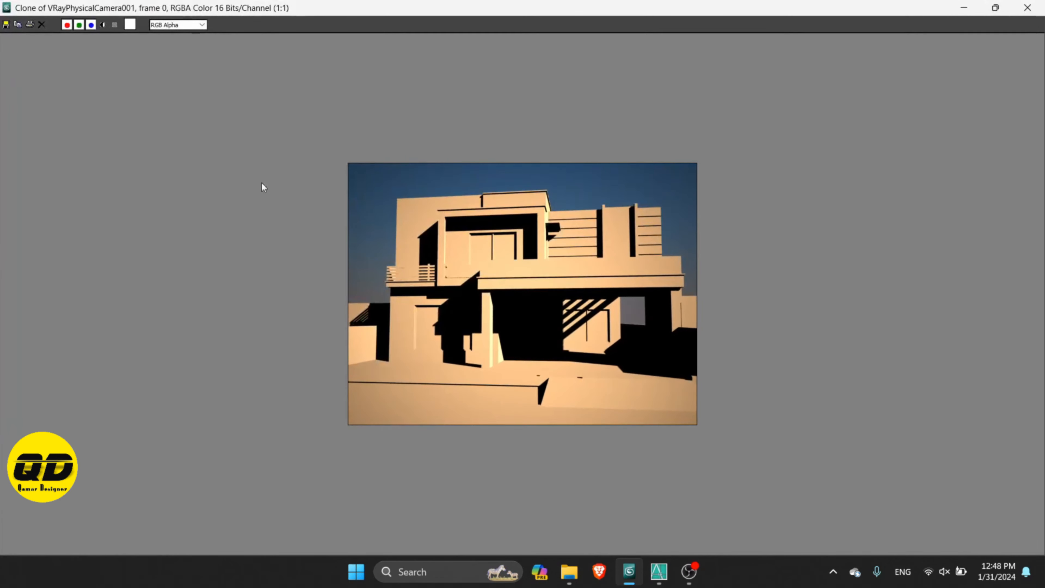
left_click(996, 11)
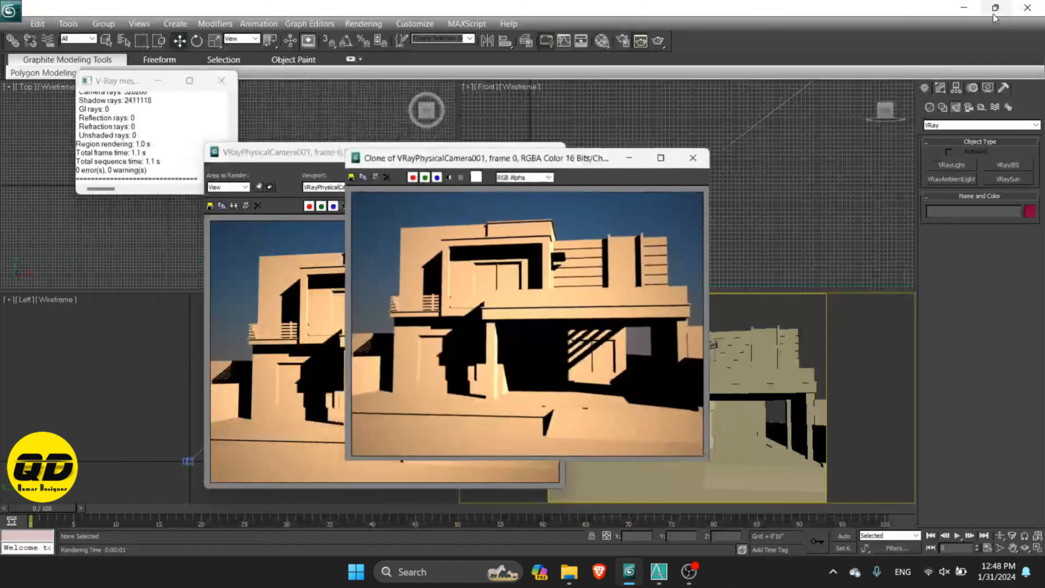
left_click(628, 158)
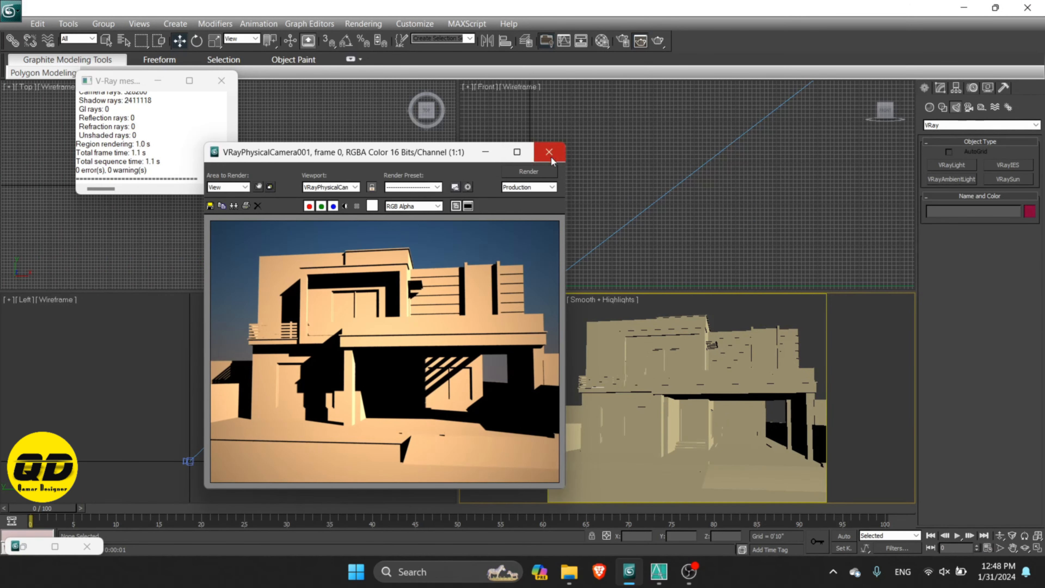
- Close the rendered frame window and the V-Ray messages window
left_click(550, 153)
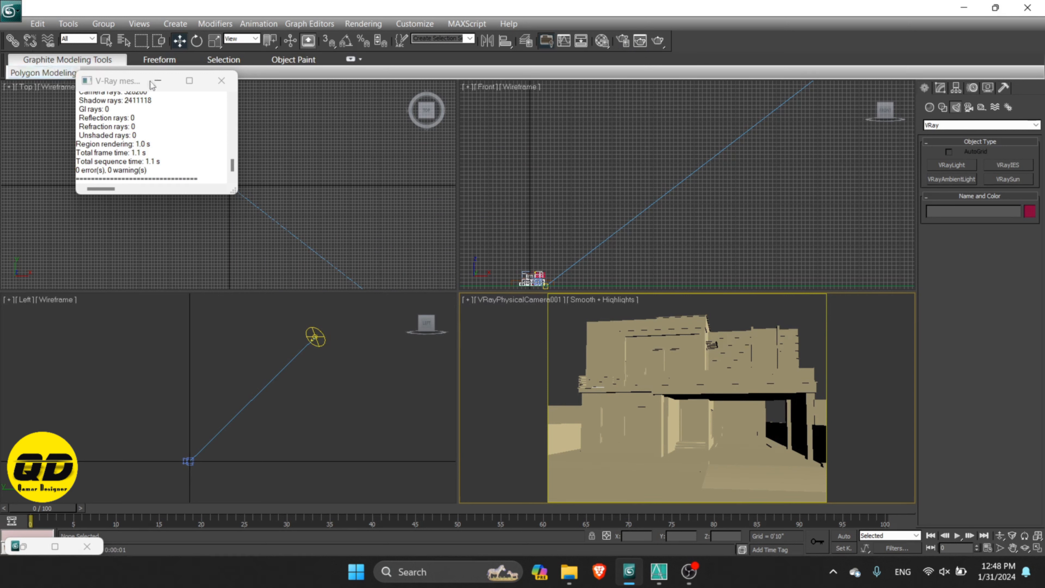
left_click(213, 84)
left_click(218, 81)
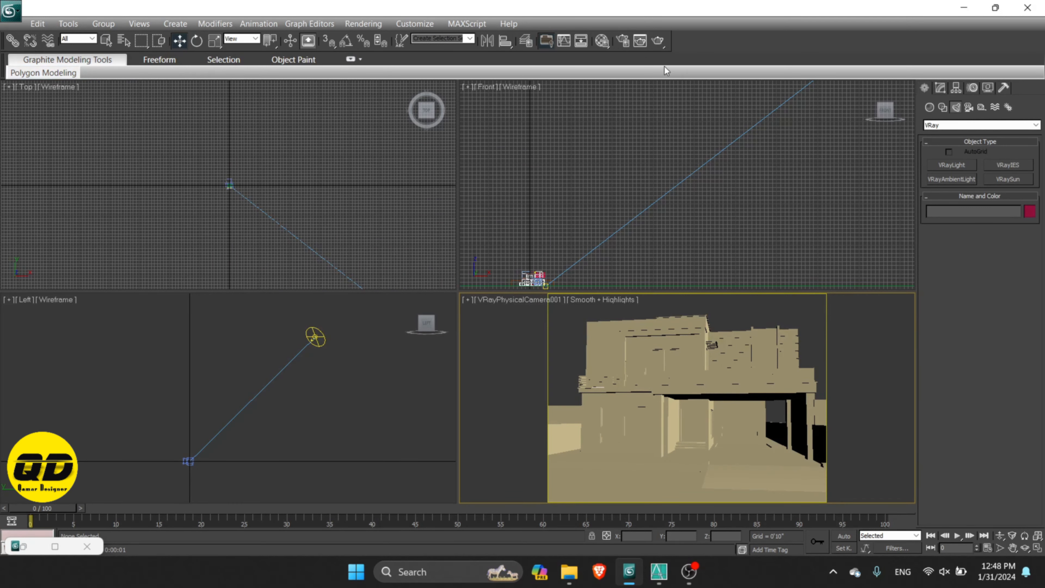
- In the V-Ray render setup, set the image sampler type to Adaptive DMC and the antialiasing filter to Catmull-Rom
left_click(623, 41)
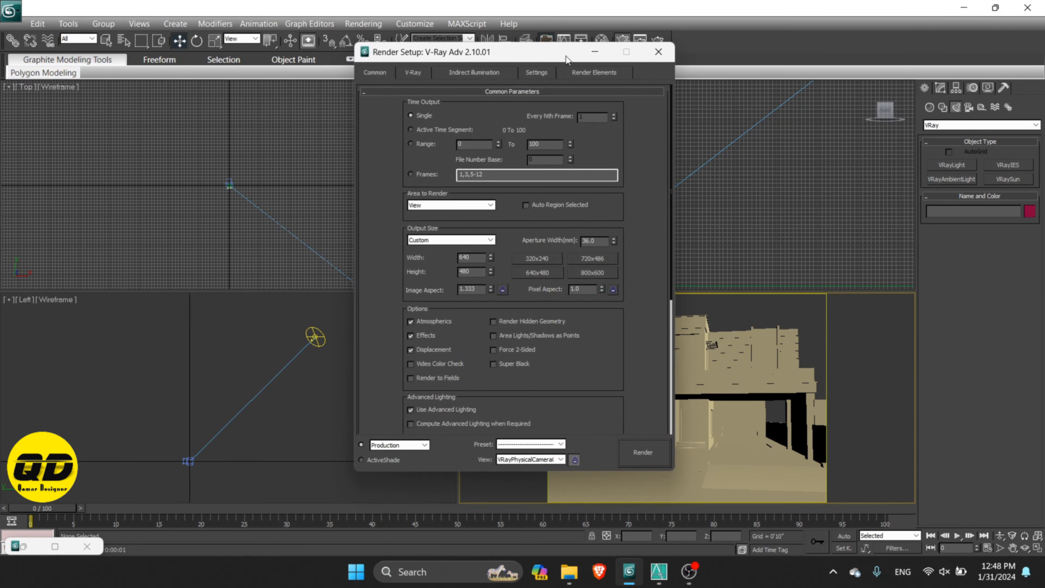
left_click_drag(563, 49, 549, 78)
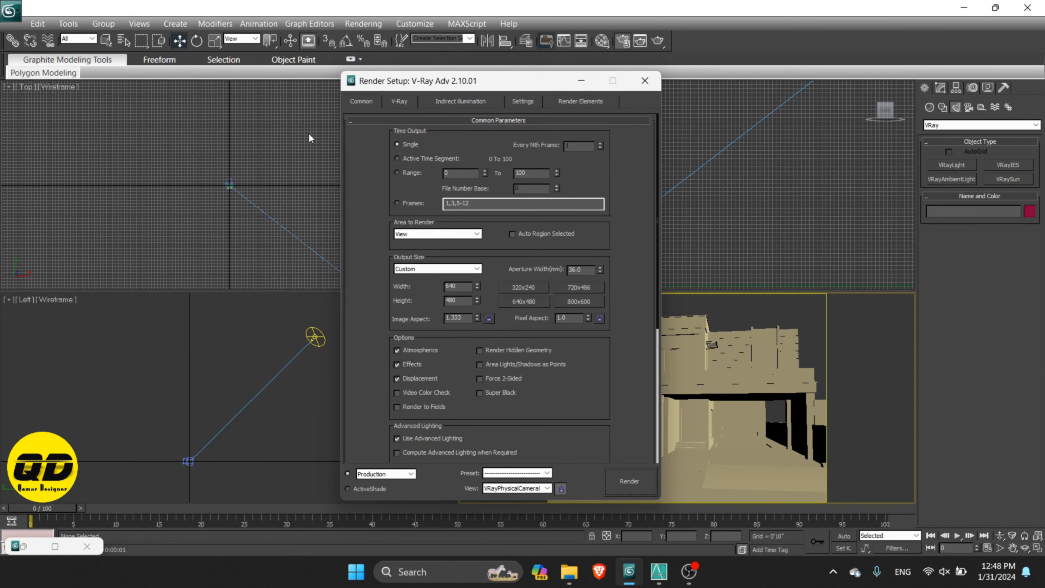
left_click(398, 101)
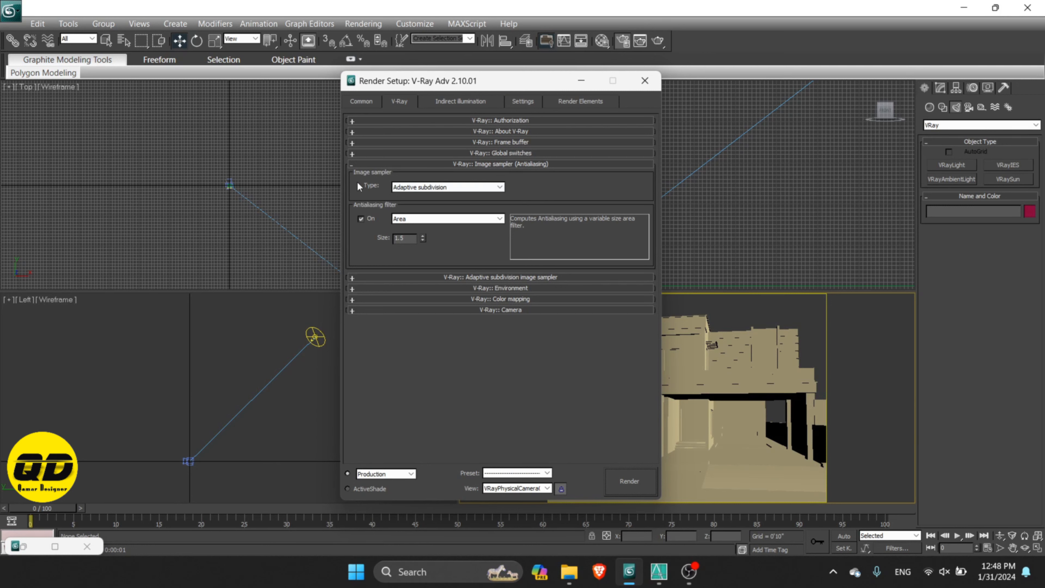
left_click(473, 188)
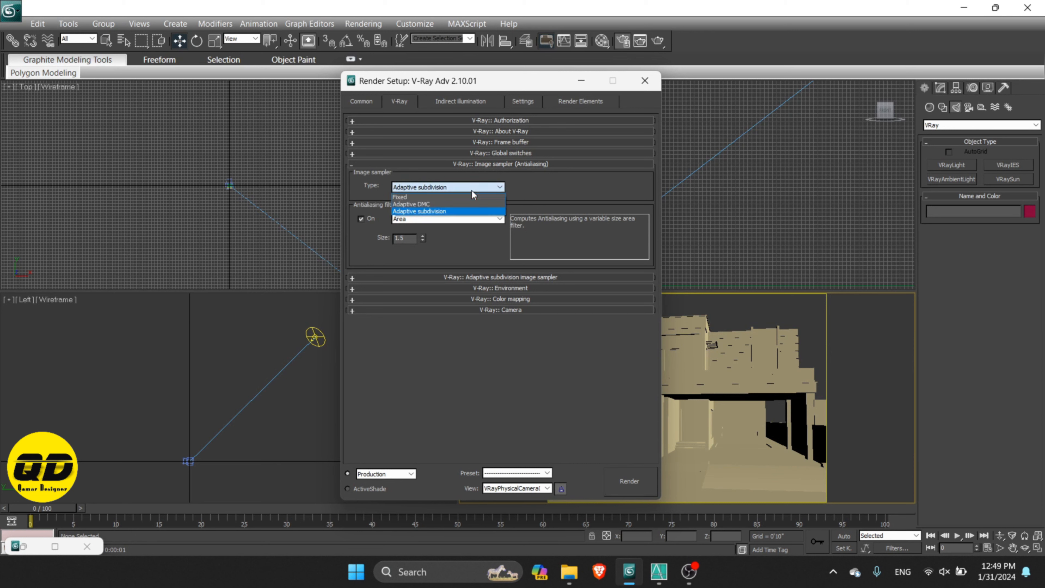
left_click(428, 204)
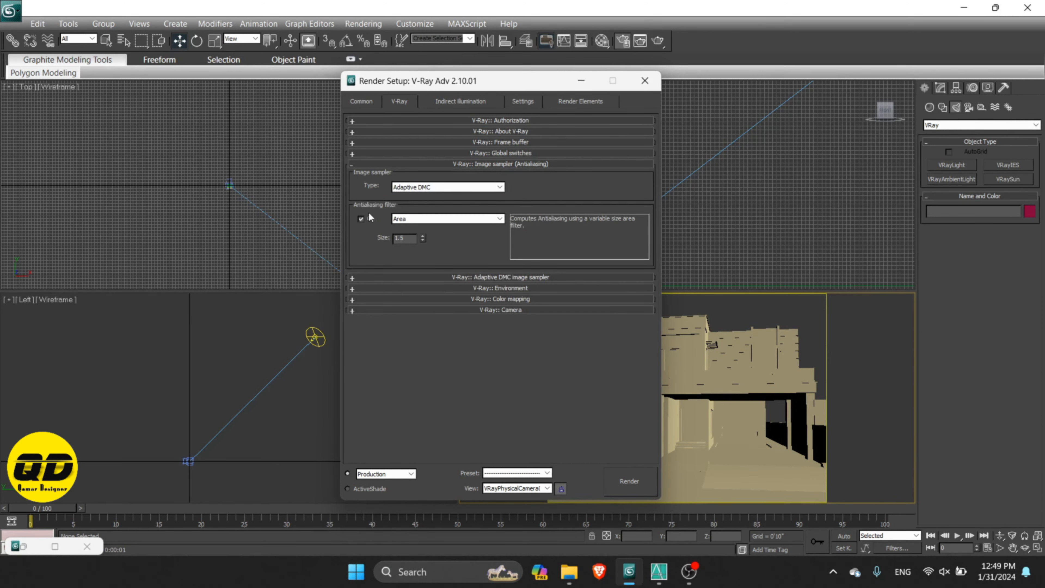
left_click(426, 220)
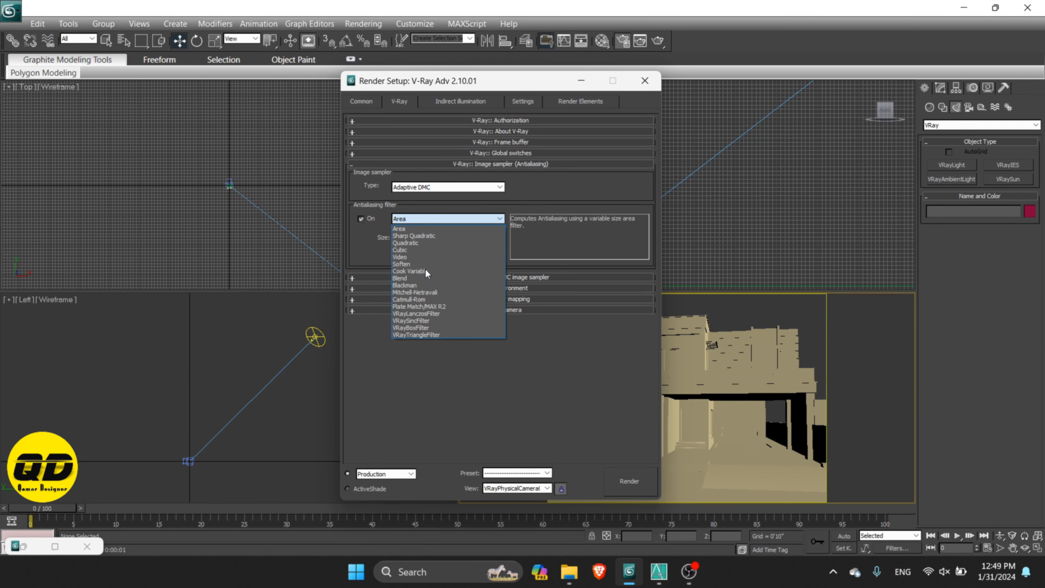
left_click(414, 300)
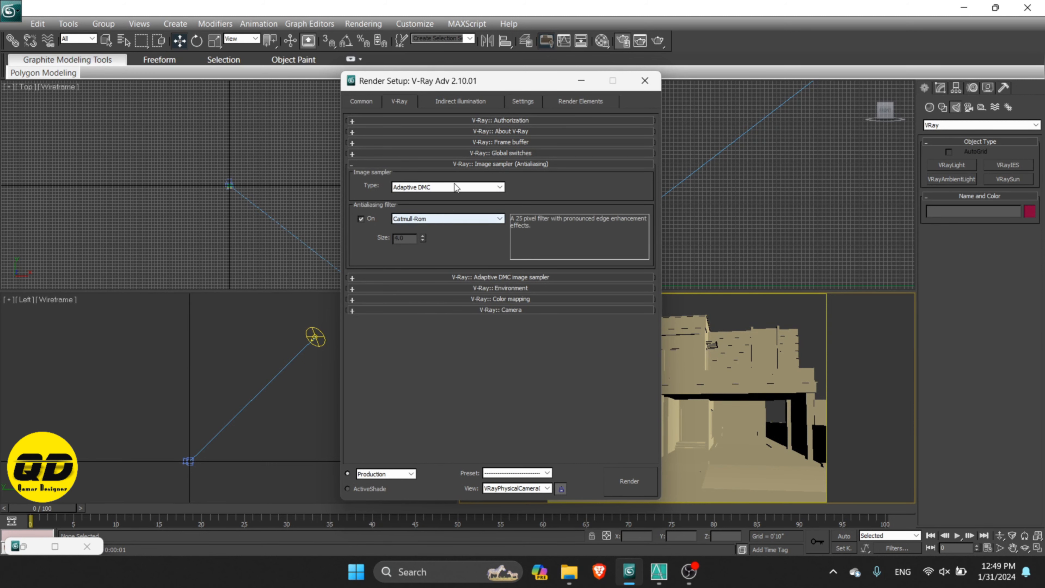
left_click(495, 165)
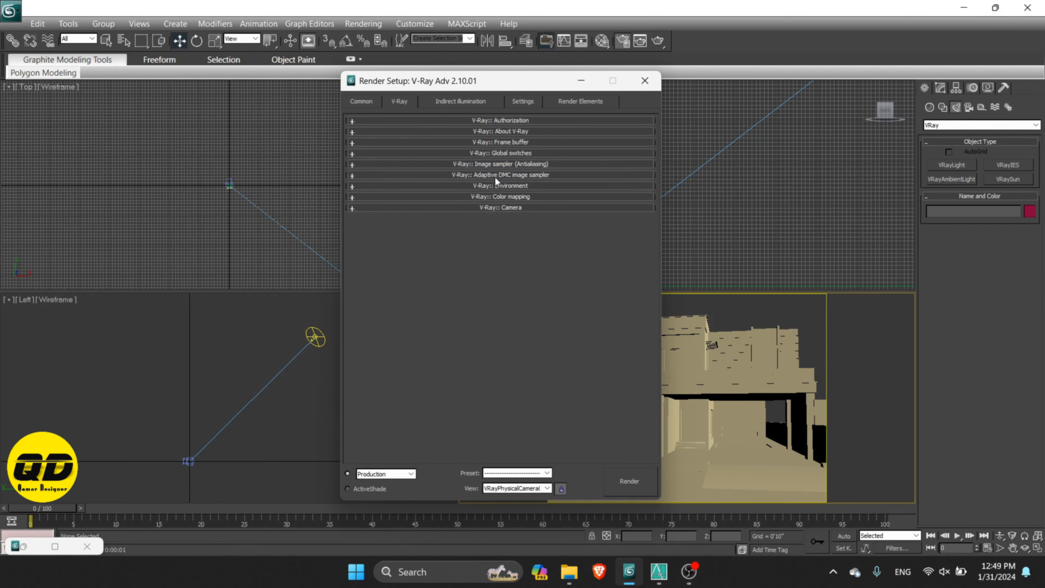
- Turn on the GI environment (skylight) override and the reflection/refraction environment override
left_click(493, 184)
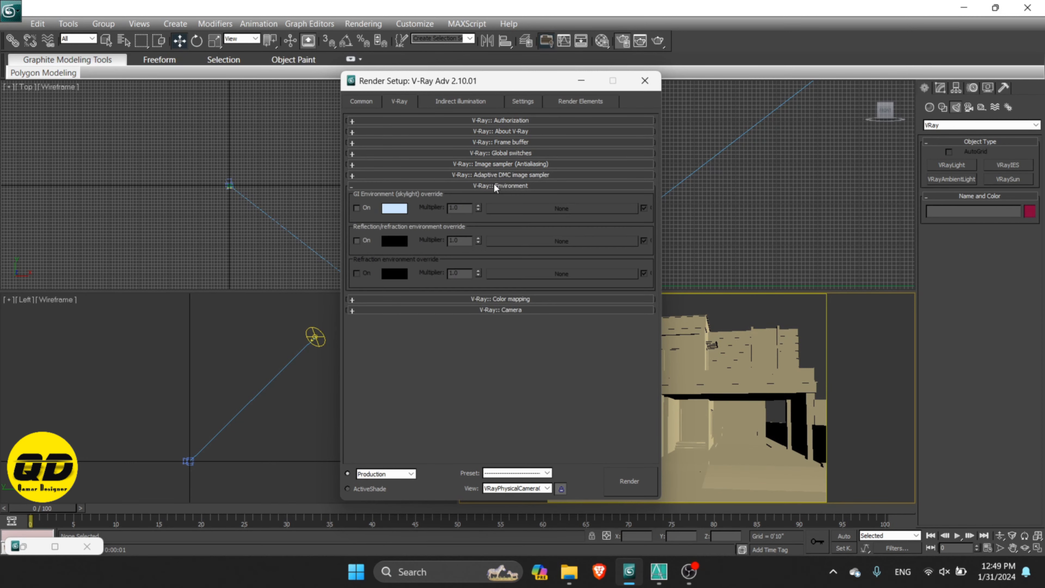
left_click(356, 209)
left_click(356, 242)
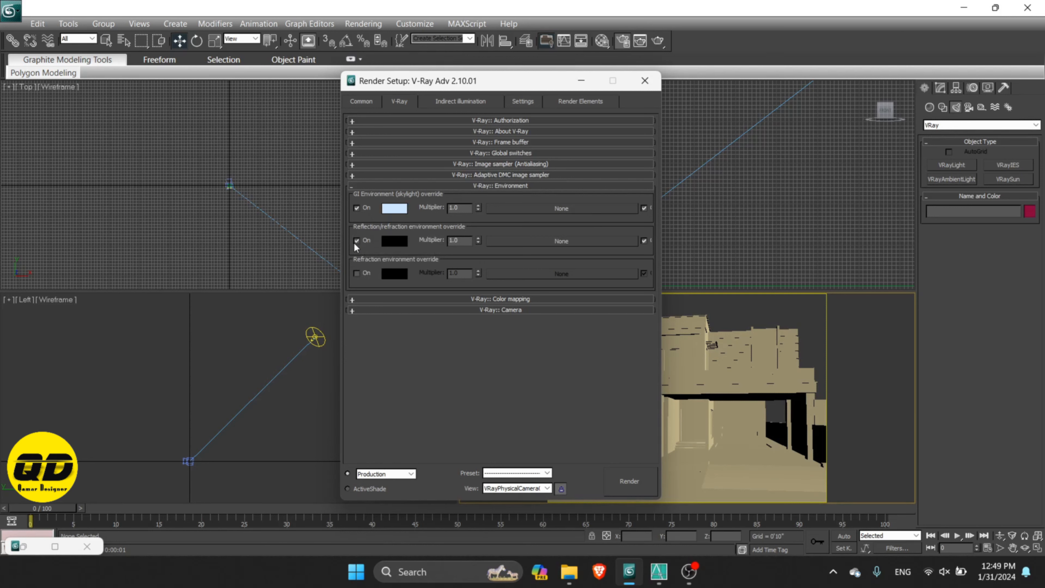
left_click(505, 184)
left_click(503, 188)
left_click(511, 187)
- Set the color mapping type to Exponential with sub-pixel mapping and clamp output enabled
left_click(509, 196)
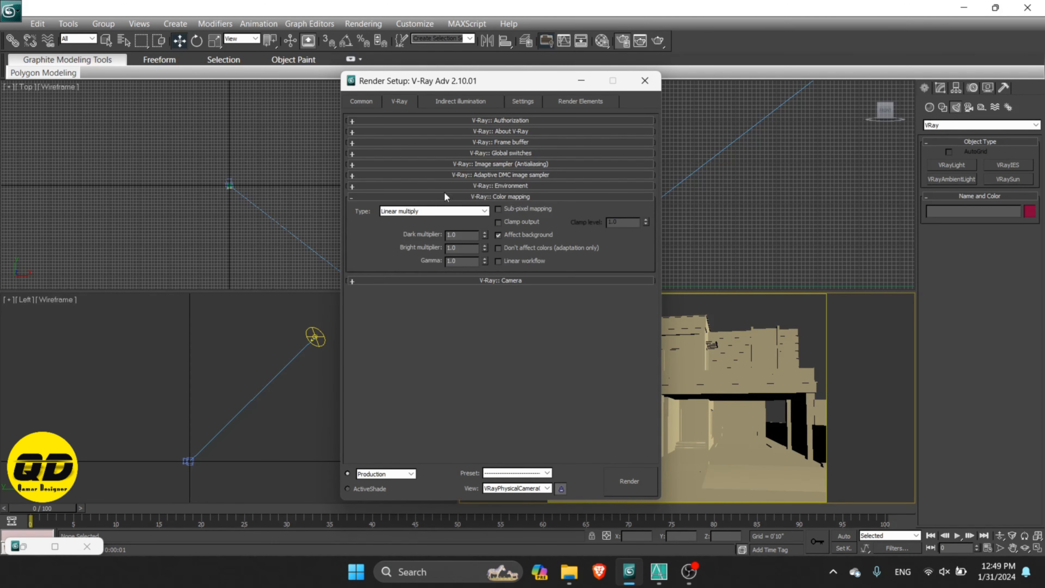
left_click(421, 211)
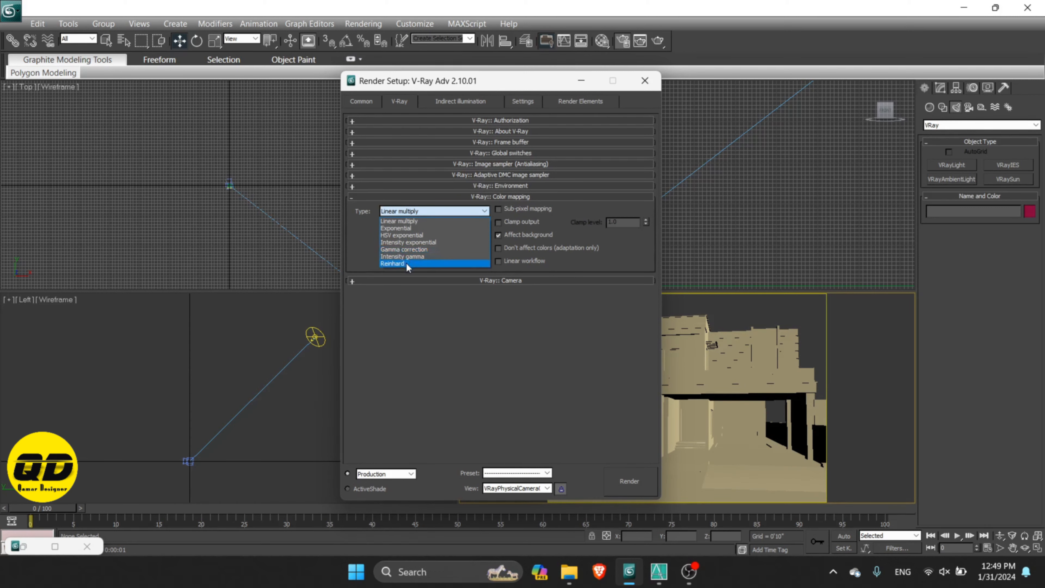
left_click(407, 228)
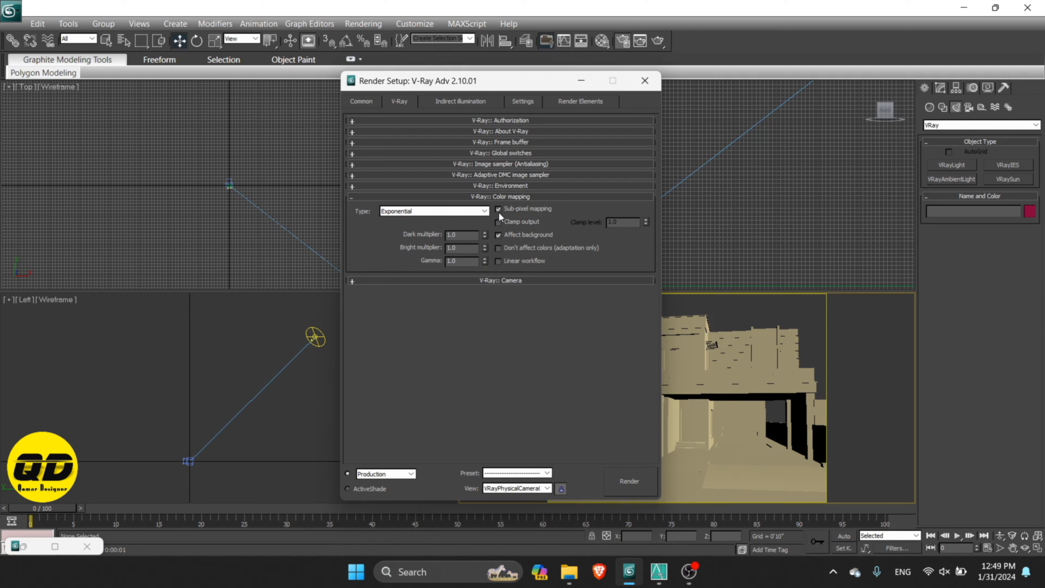
left_click(499, 222)
left_click(529, 196)
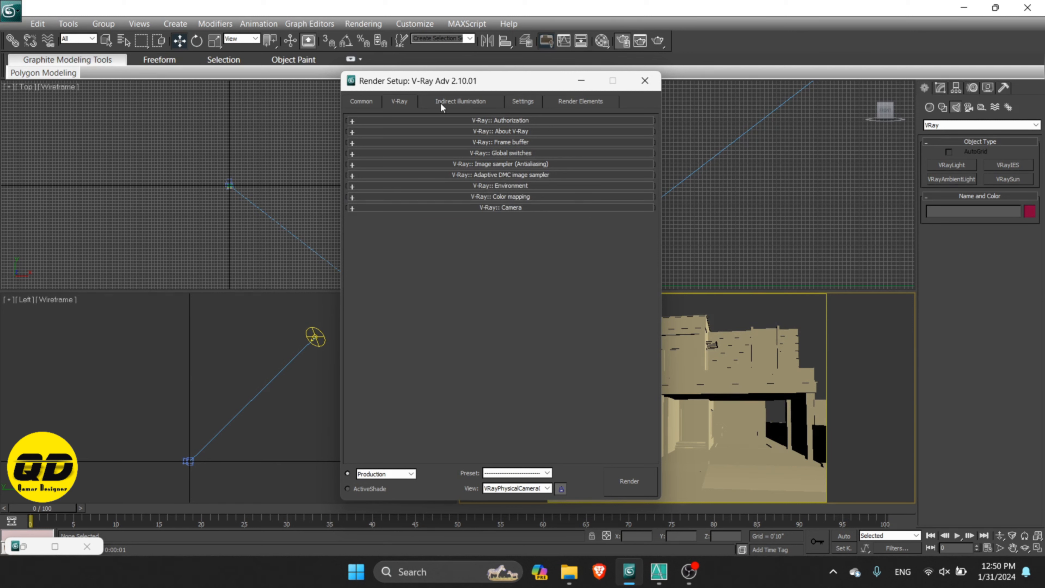
- Enable indirect illumination with ambient occlusion and set the secondary bounces GI engine to Light cache
left_click(476, 102)
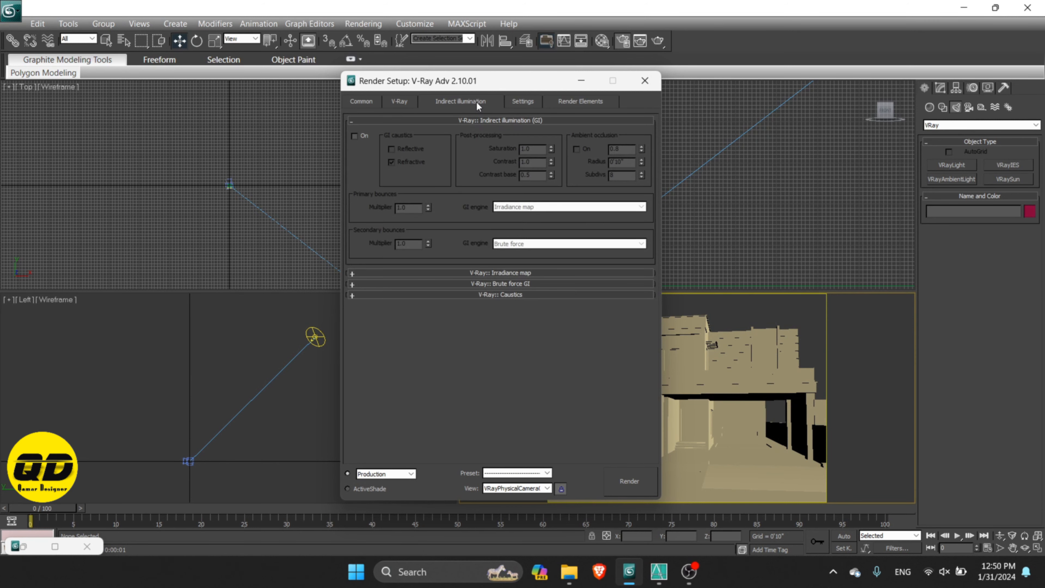
left_click(356, 137)
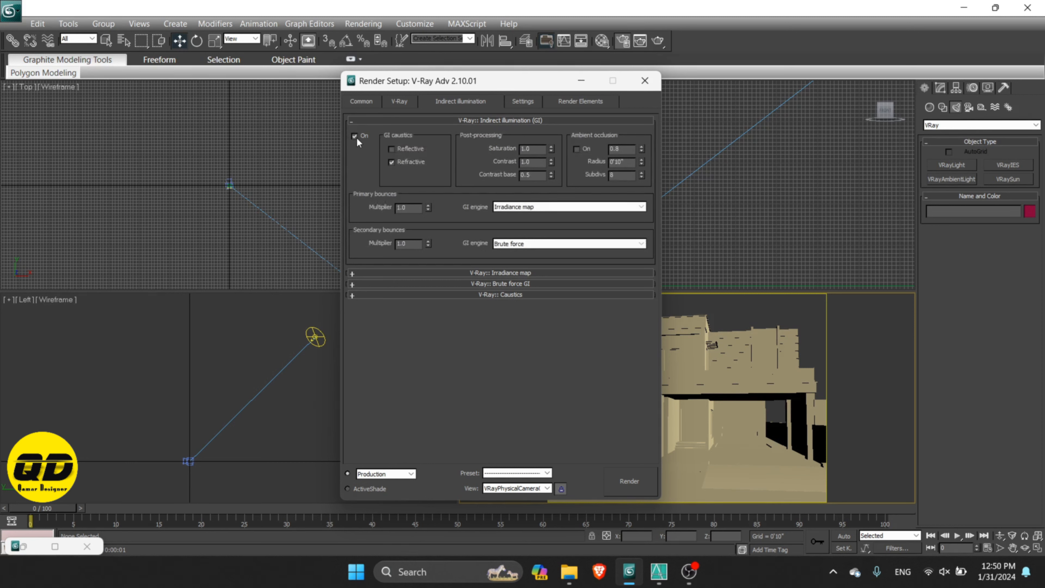
left_click(577, 149)
left_click(534, 244)
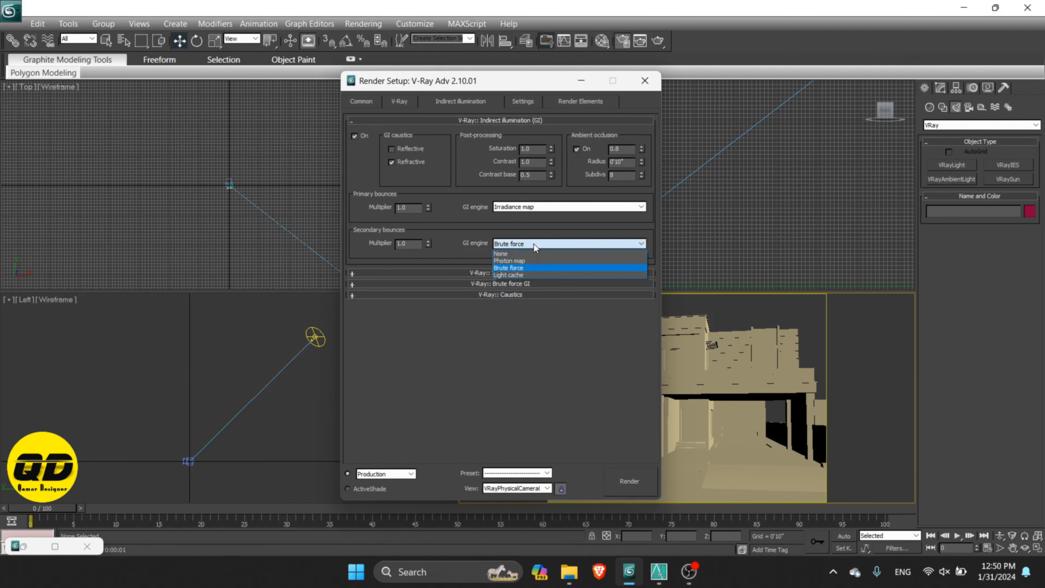
left_click(506, 276)
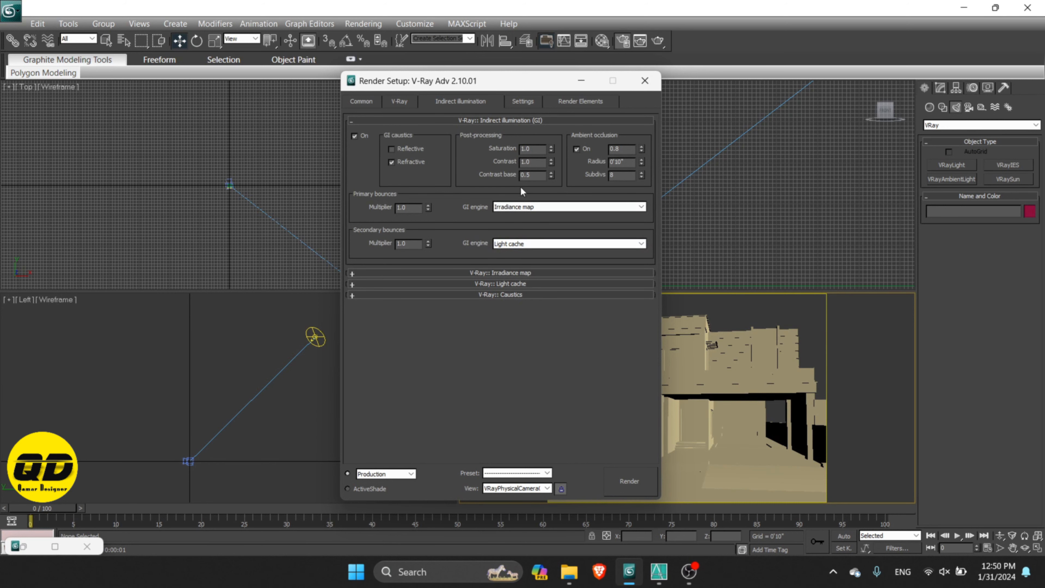
left_click(518, 120)
- Set the irradiance map preset to Low and enable Show calc. phase and Show direct light
left_click(512, 133)
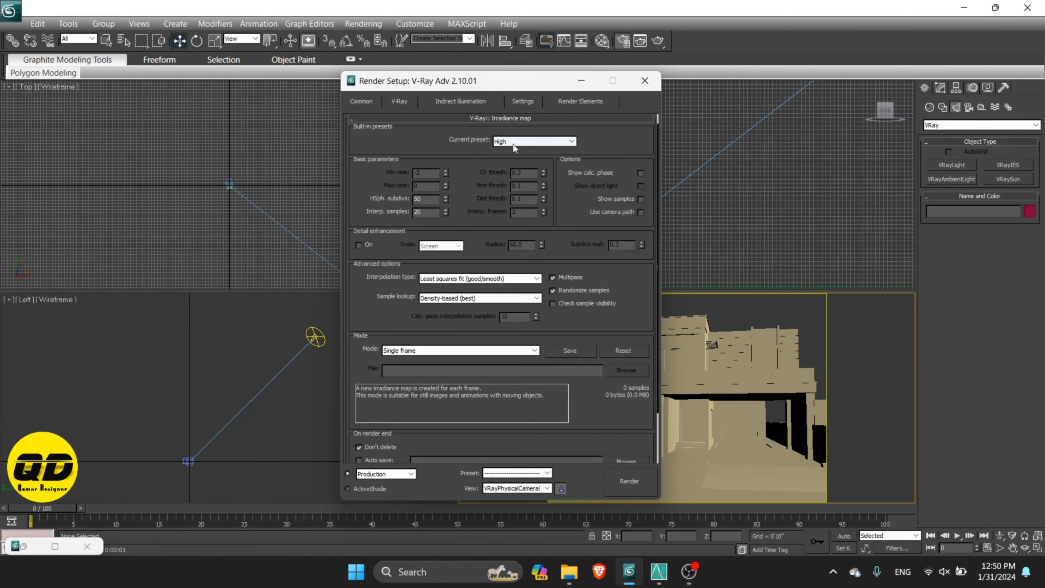
left_click(513, 142)
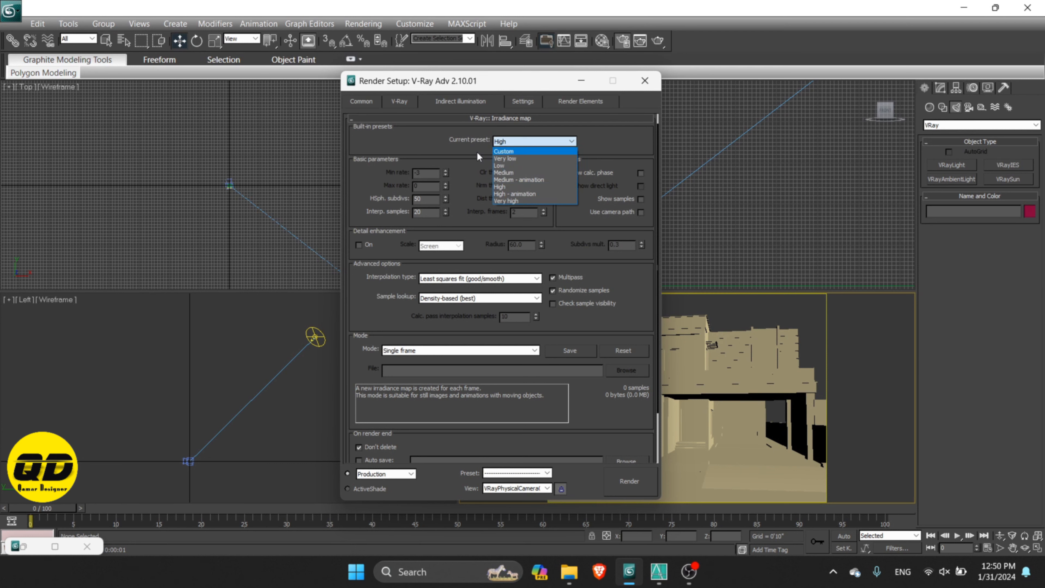
left_click(507, 165)
left_click(515, 144)
left_click(504, 165)
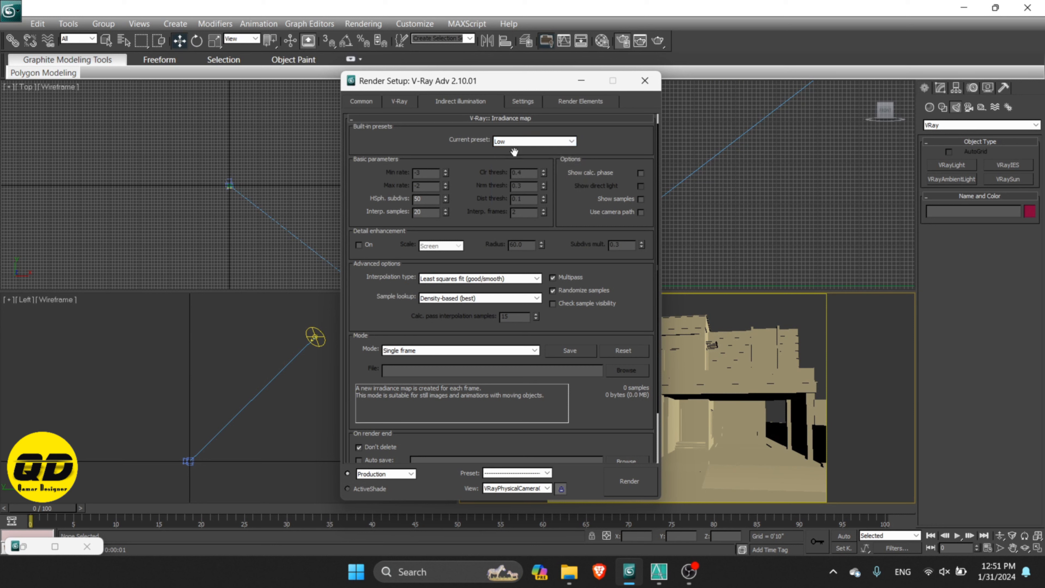
left_click(640, 171)
left_click(637, 185)
left_click(536, 118)
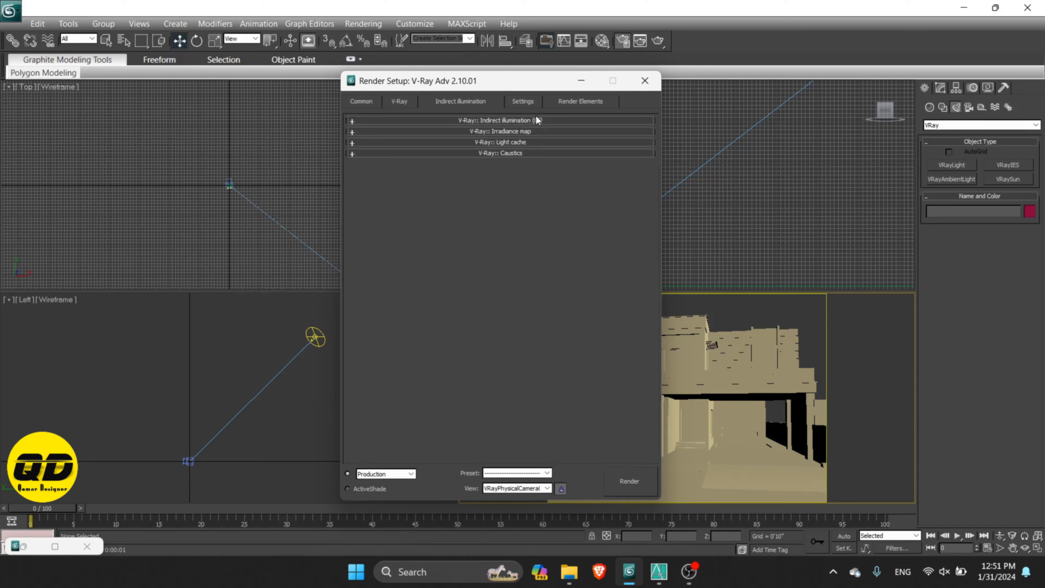
- Set the light cache subdivisions to 300
left_click(524, 142)
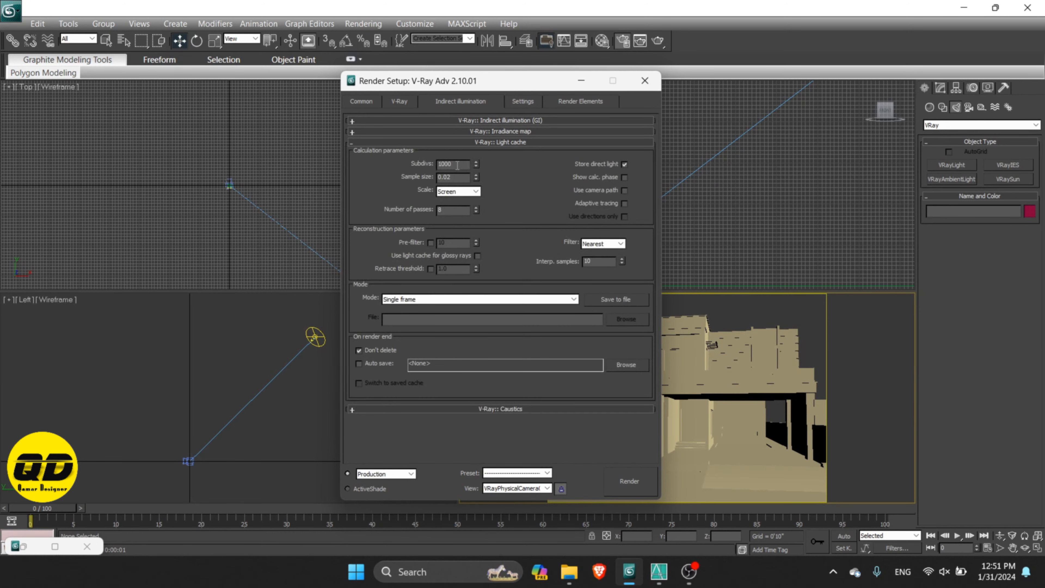
left_click_drag(460, 166, 420, 167)
type("300")
left_click(508, 144)
- Turn off the V-Ray log window in the system settings and render the physical camera view
left_click(511, 131)
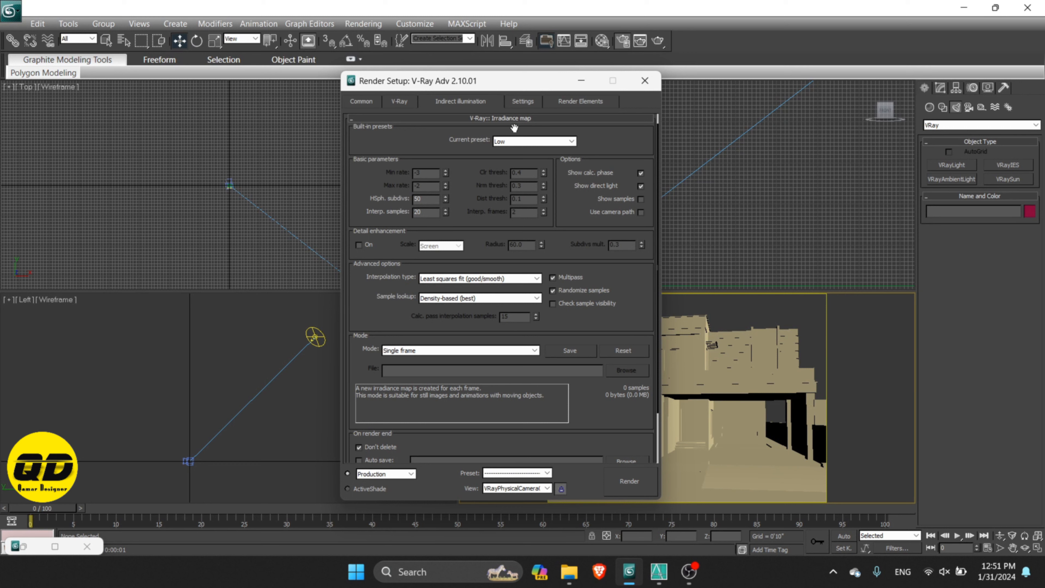
left_click(516, 118)
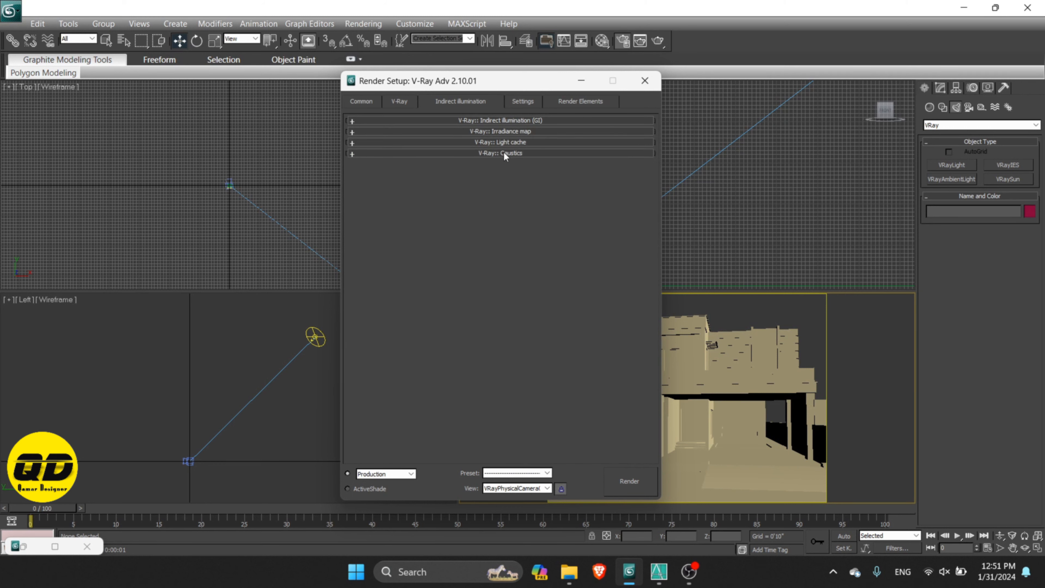
left_click(523, 102)
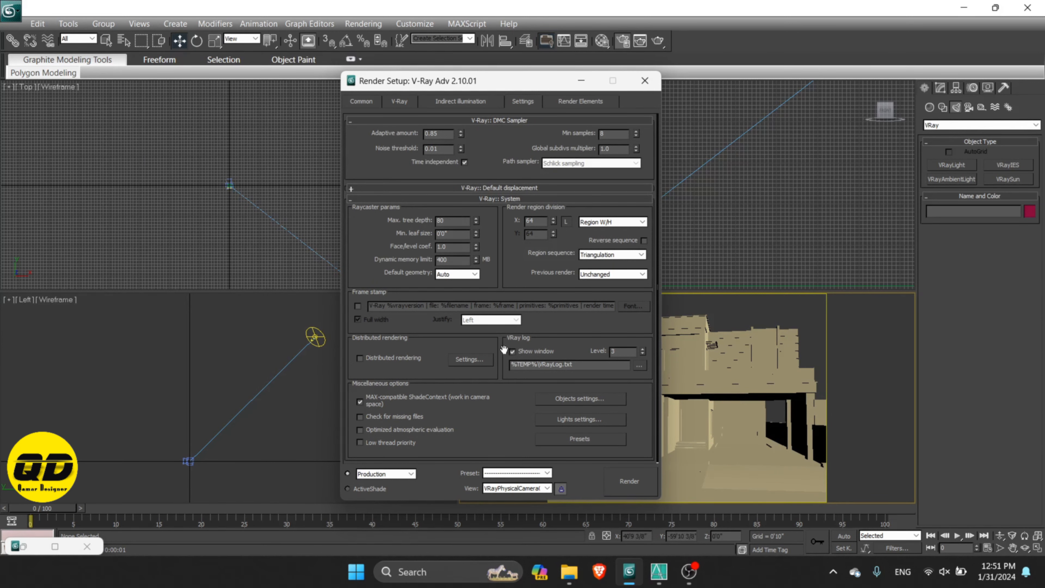
left_click(635, 485)
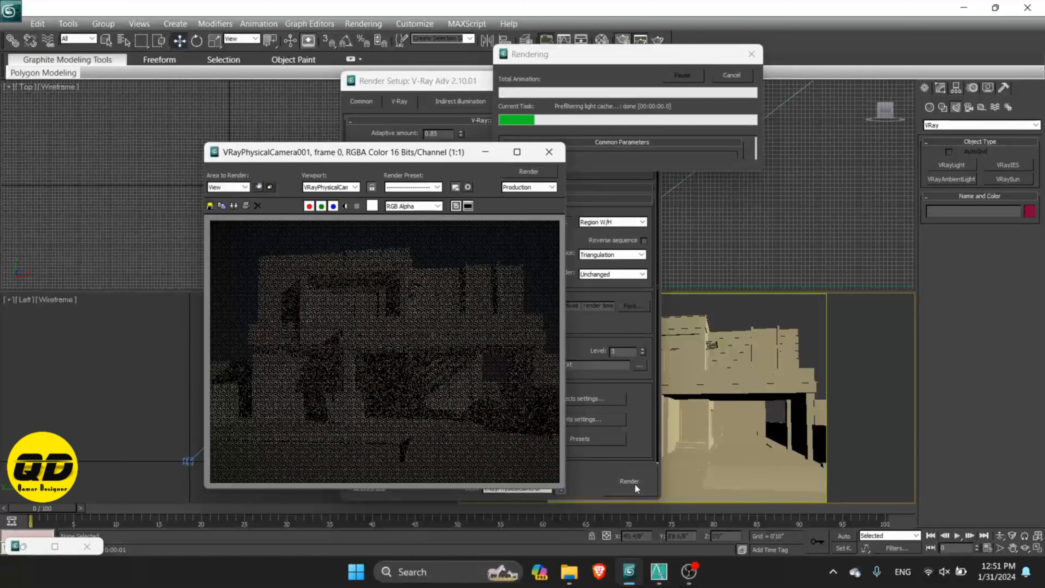
- Compare the new global illumination render side by side with the earlier cloned render, and minimize the clone again
left_click_drag(377, 156, 268, 127)
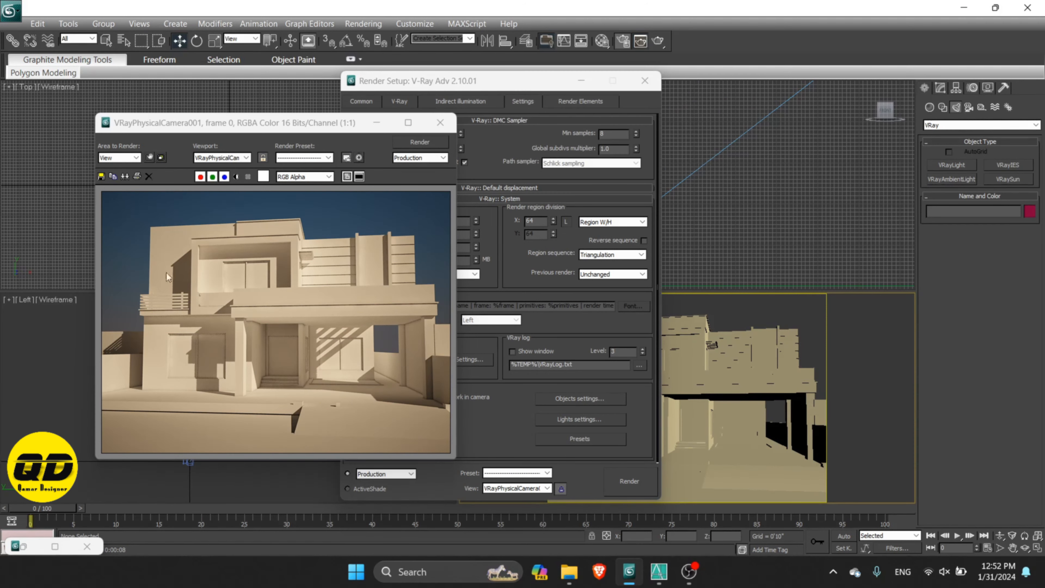
left_click(54, 547)
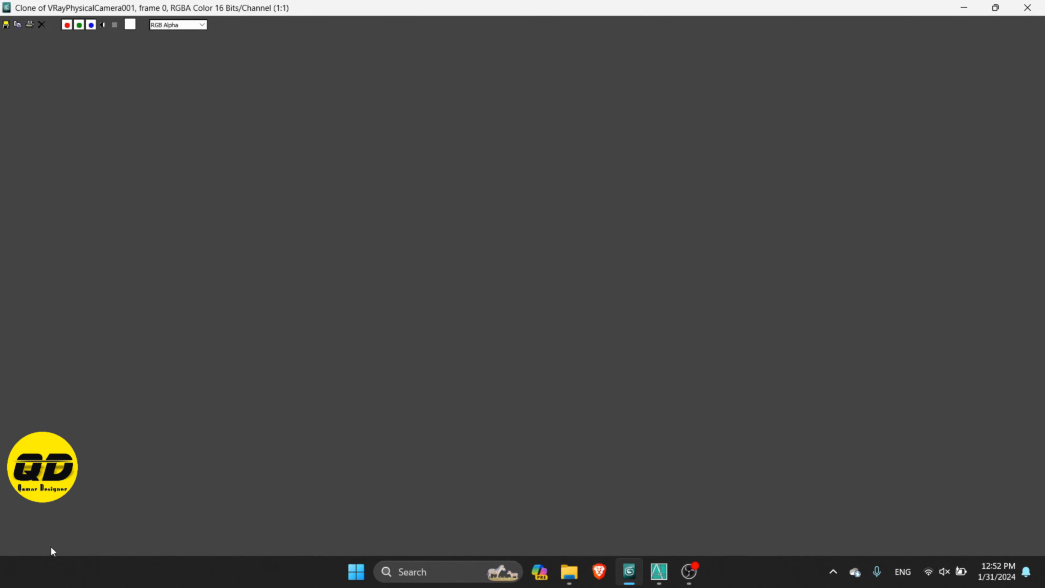
left_click(995, 8)
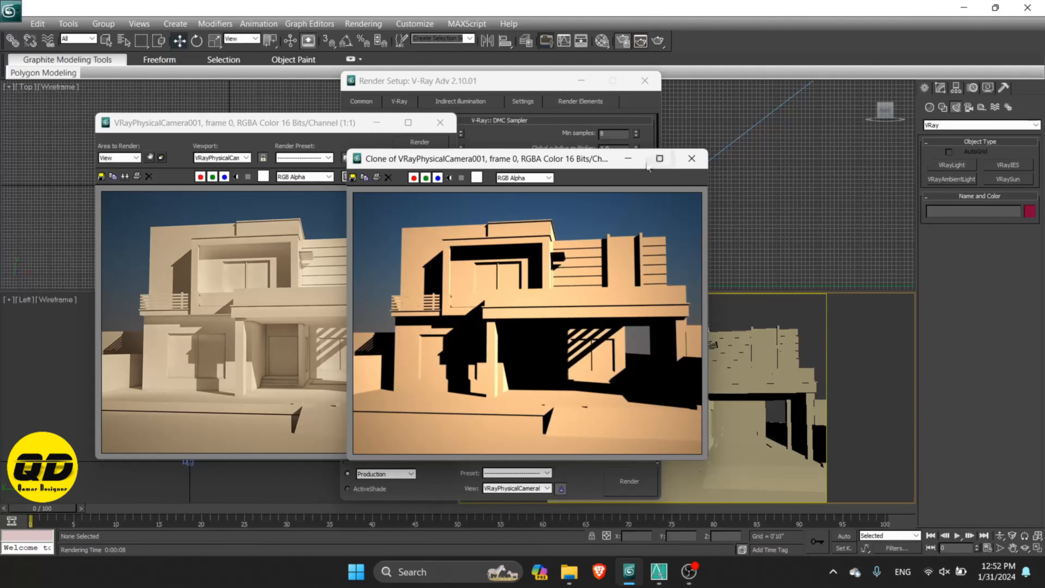
mouse_move(566, 160)
left_mouse_down()
mouse_move(696, 135)
mouse_move(685, 136)
left_mouse_up()
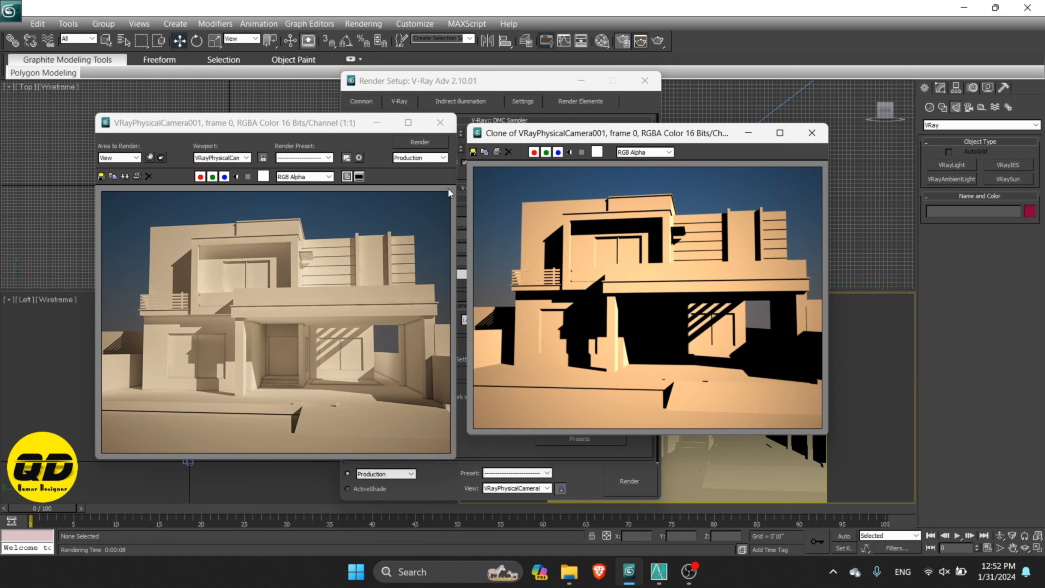
left_click(749, 132)
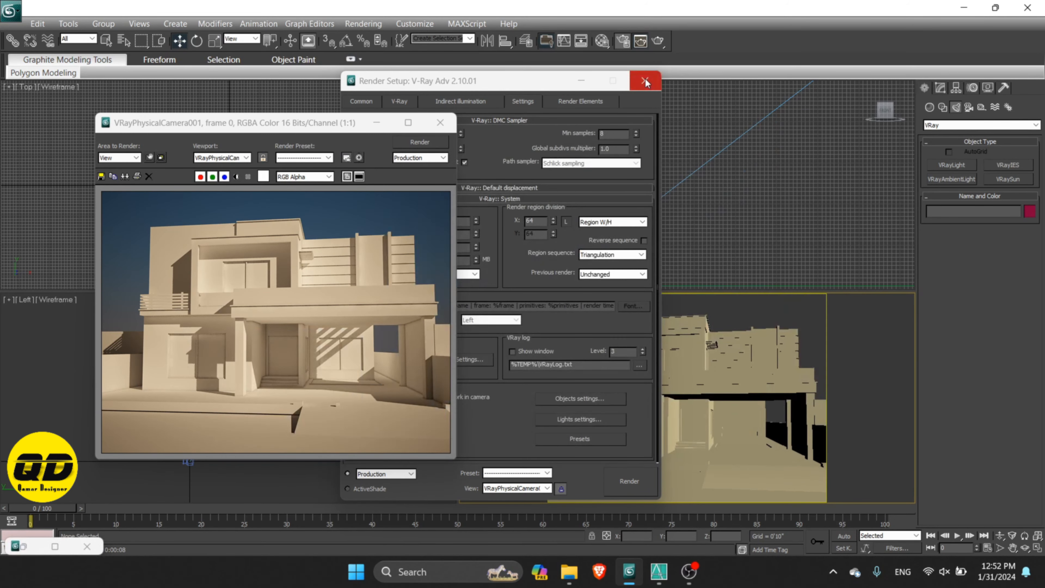
- Close the render setup and clone the rendered frame, keeping the clone minimized and closing the original frame window
left_click(645, 80)
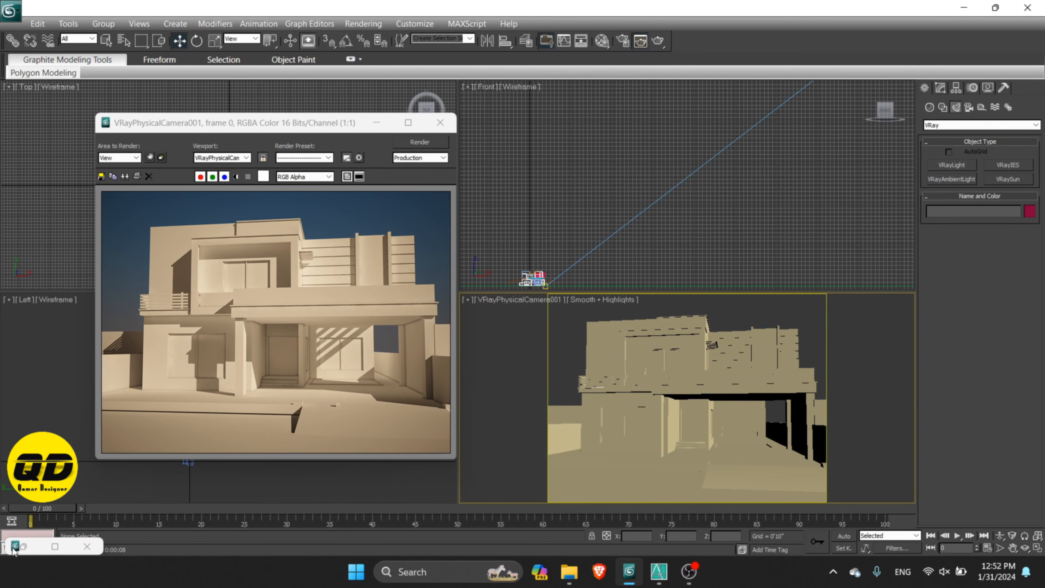
left_click(124, 176)
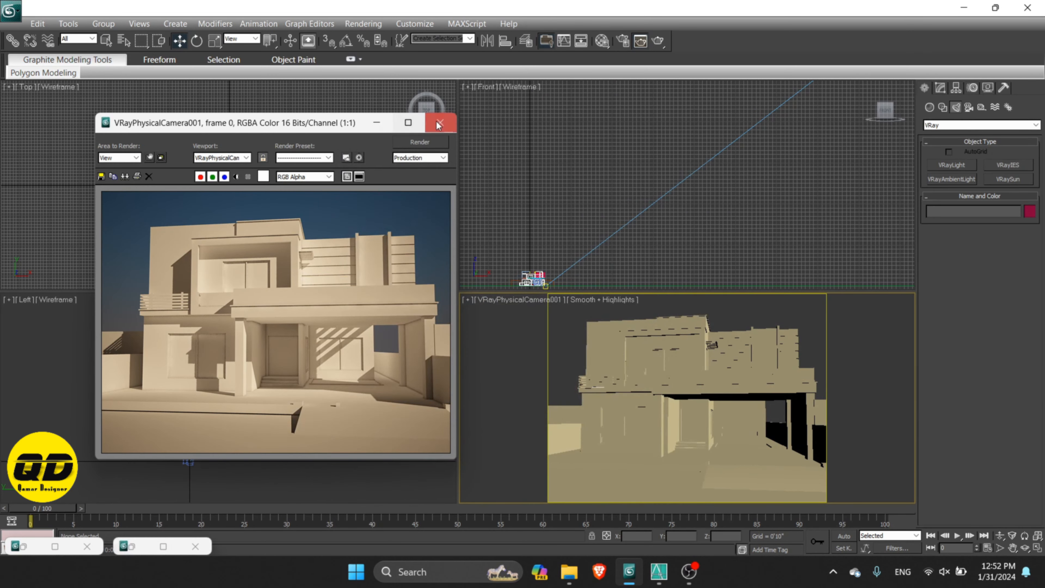
left_click(440, 123)
- Select the V-Ray physical camera in the Top view and set its film gate to 35.64 mm
scroll(228, 244, "up", 3)
scroll(228, 168, "up", 6)
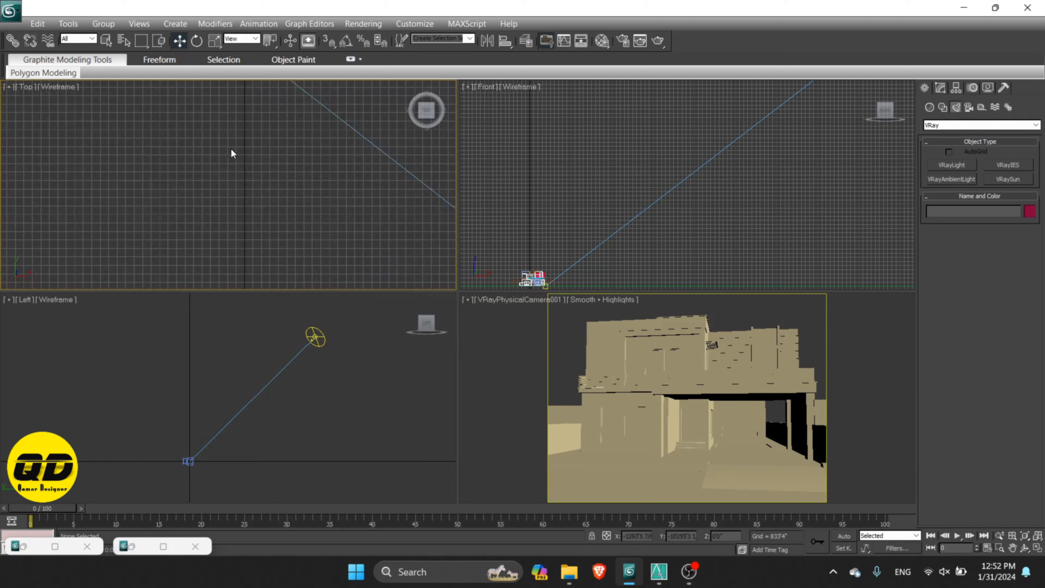
middle_click_drag(275, 99, 247, 256)
mouse_move(241, 166)
middle_mouse_down()
mouse_move(195, 231)
mouse_move(314, 142)
mouse_move(174, 250)
middle_mouse_up()
scroll(313, 142, "up", 6)
middle_click_drag(413, 170, 70, 160)
scroll(297, 195, "up", 7)
scroll(302, 229, "up", 5)
middle_click_drag(278, 266, 170, 184)
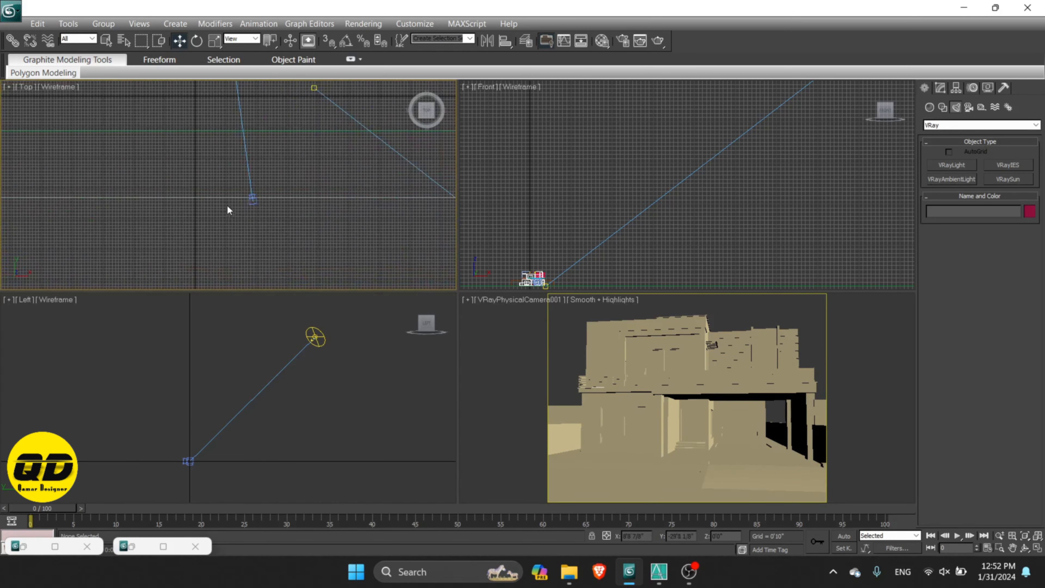
left_click(254, 202)
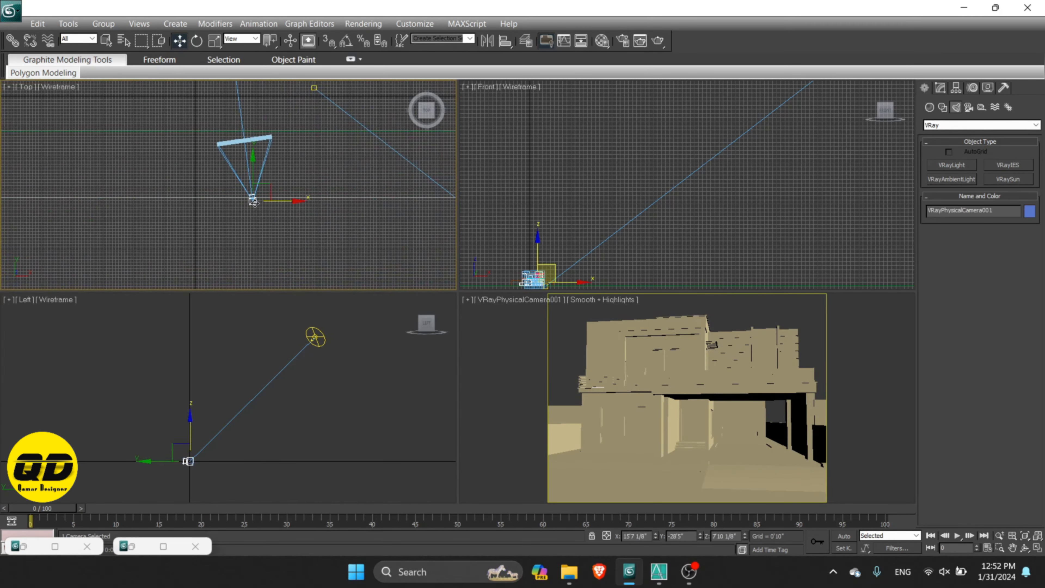
left_click(941, 88)
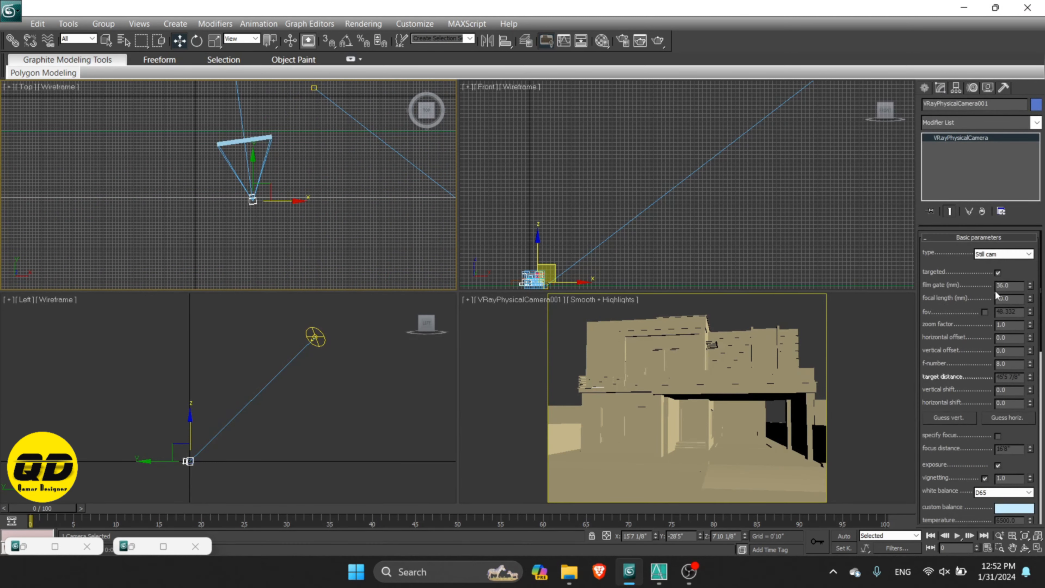
left_click(1030, 284)
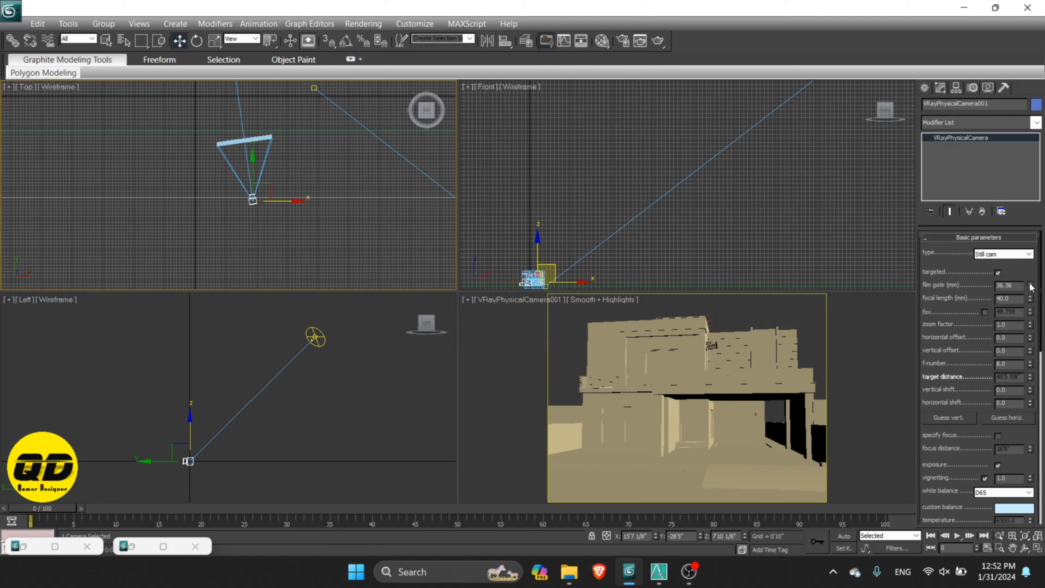
left_click(1030, 286)
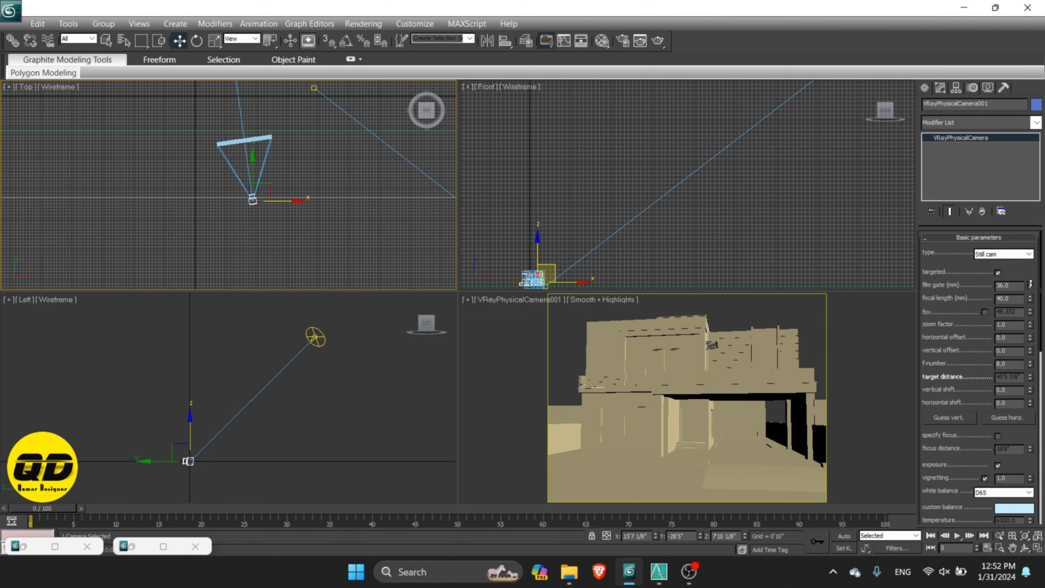
left_click(1030, 287)
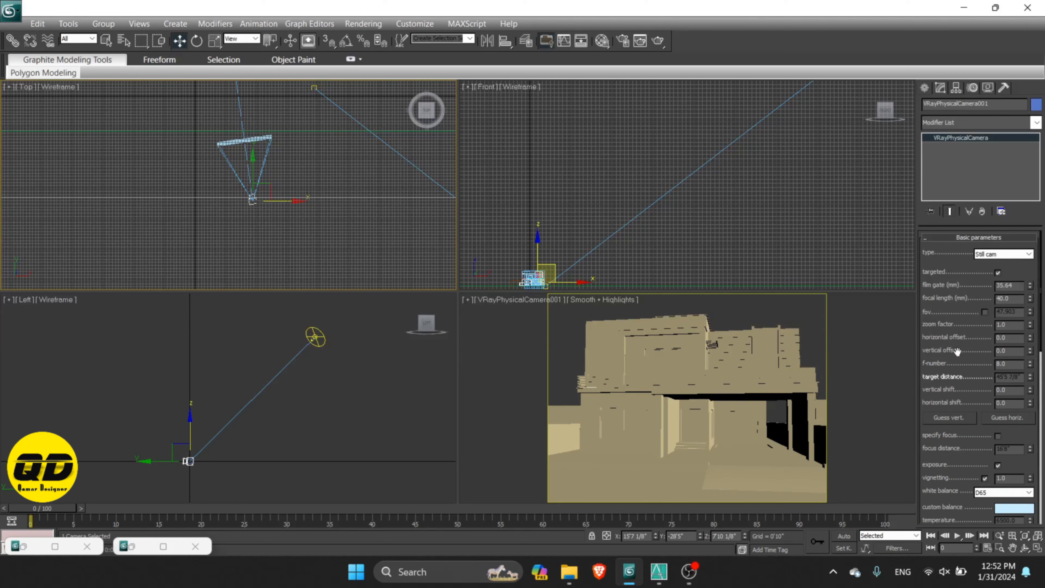
- Set the camera's f-number to 6, disable vignetting and set the white balance to Neutral
double_click(1008, 365)
type("6")
left_click(985, 478)
left_click(1004, 492)
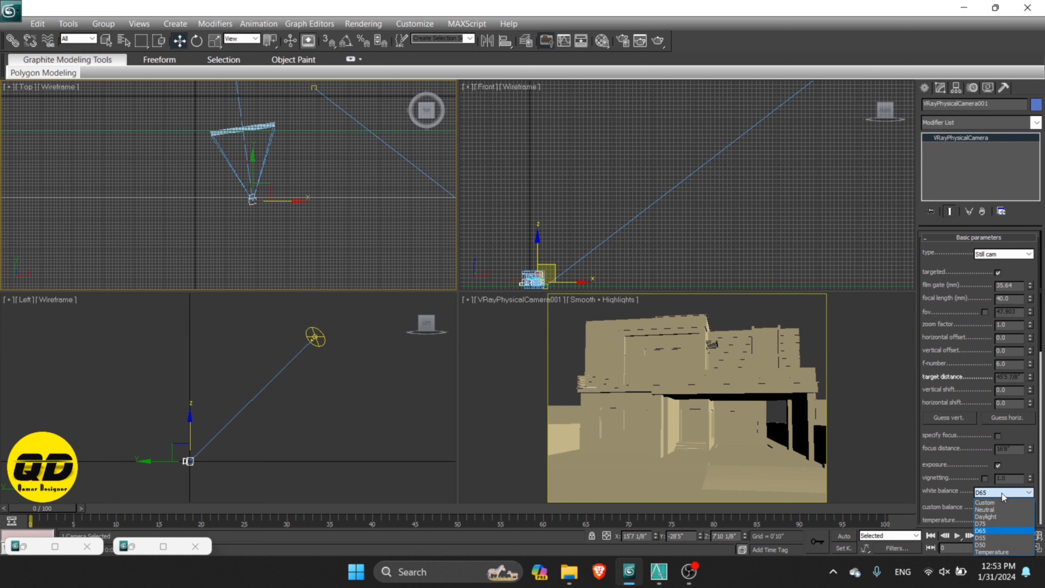
left_click(989, 511)
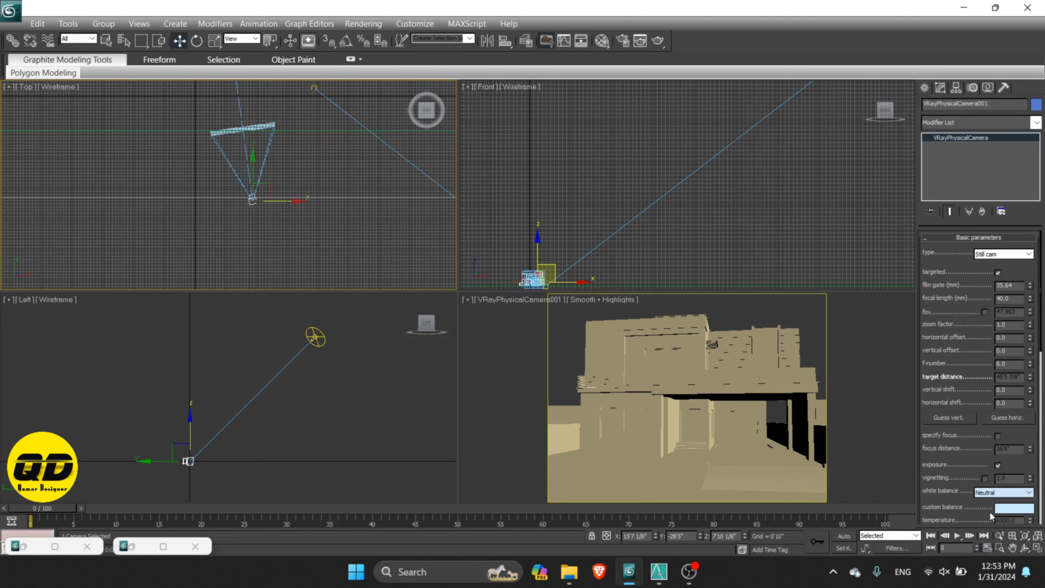
scroll(994, 465, "down", 3)
scroll(995, 471, "down", 2)
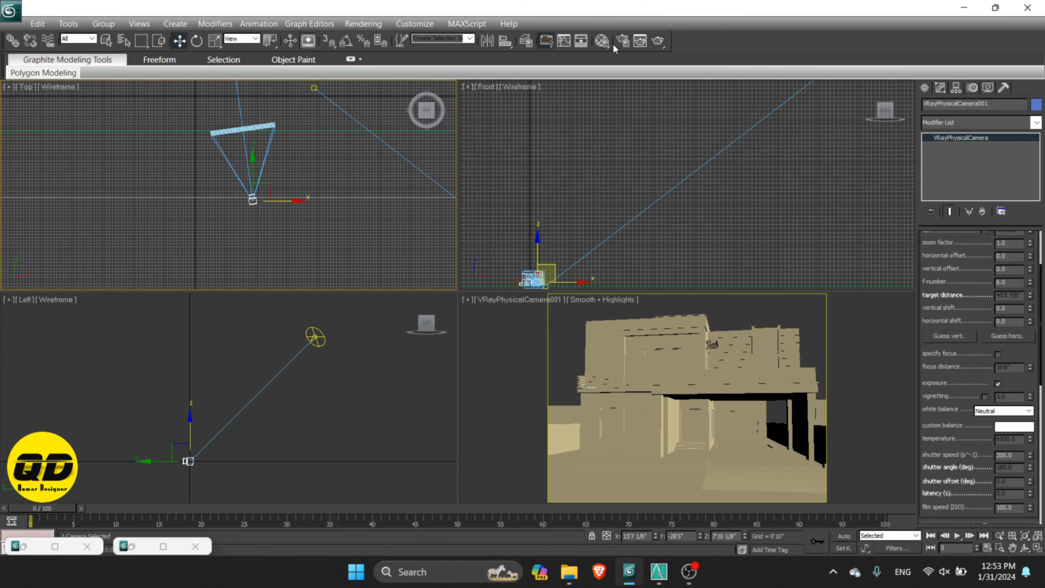
- Render the physical camera view and arrange the result beside the two earlier cloned renders for comparison
left_click(659, 40)
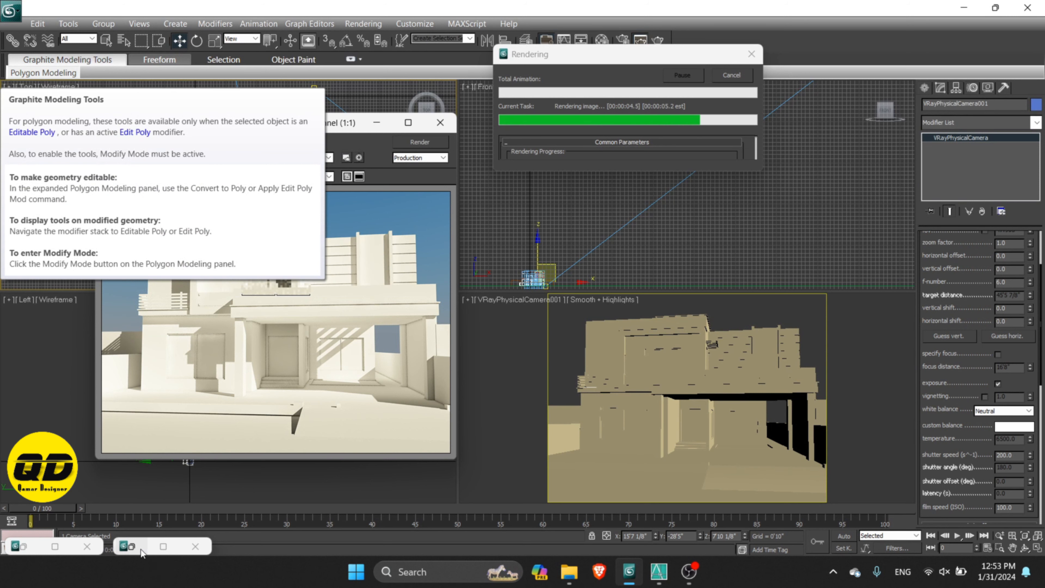
left_click(140, 548)
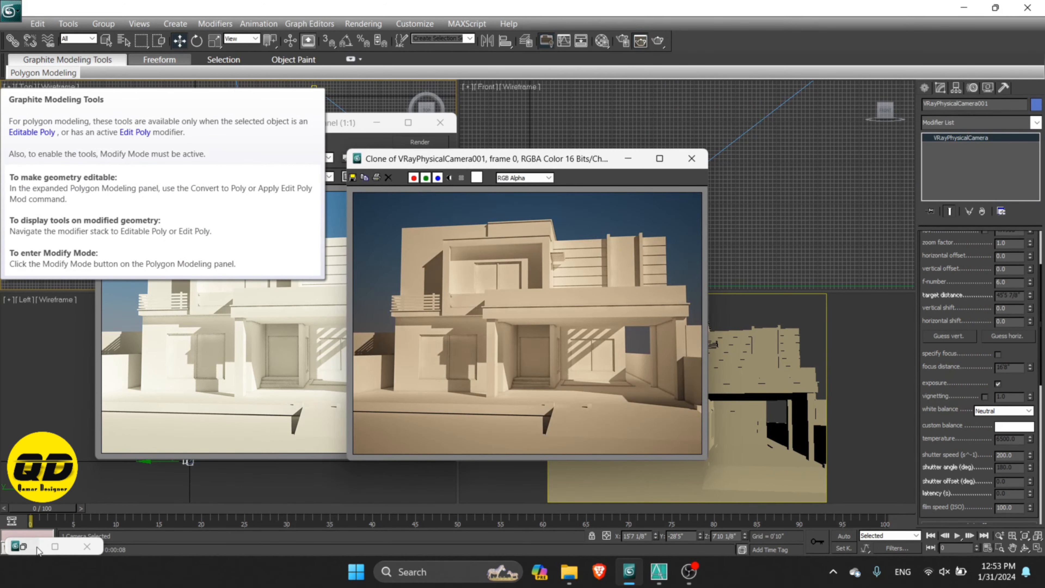
left_click(27, 547)
left_click_drag(696, 140, 785, 114)
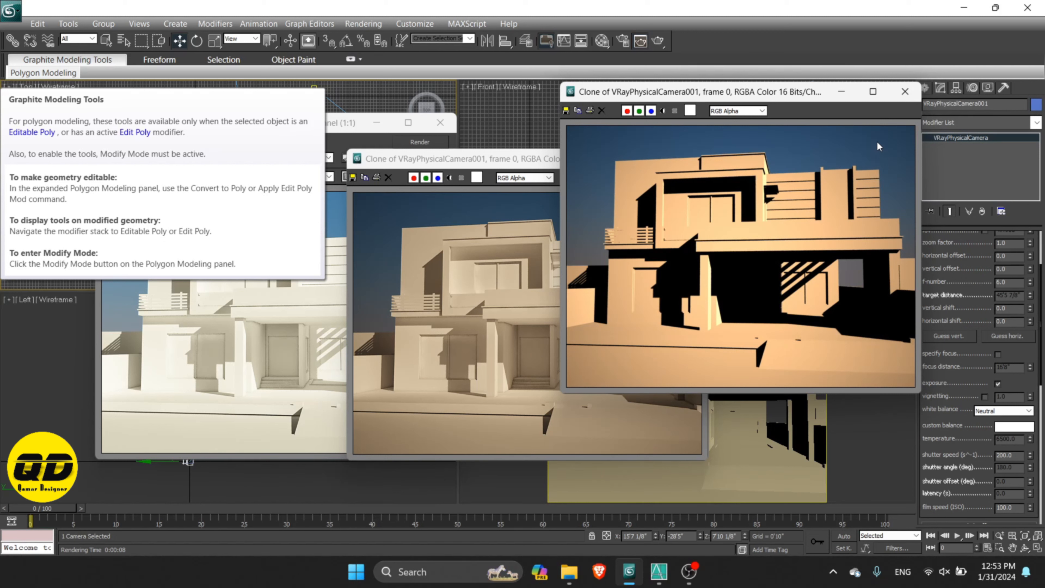
left_click(437, 161)
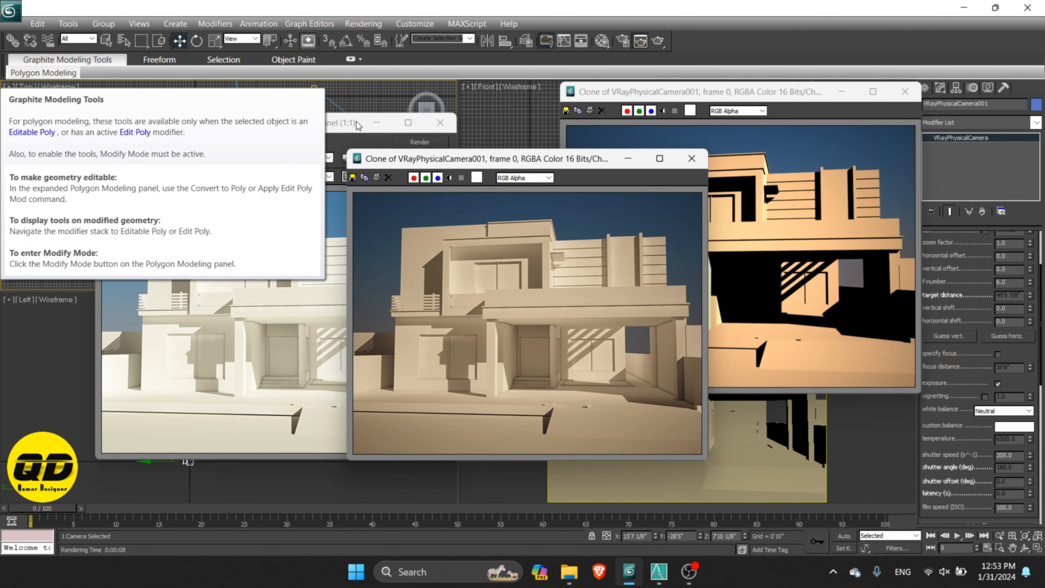
mouse_move(357, 124)
left_mouse_down()
mouse_move(424, 130)
mouse_move(429, 146)
left_mouse_up()
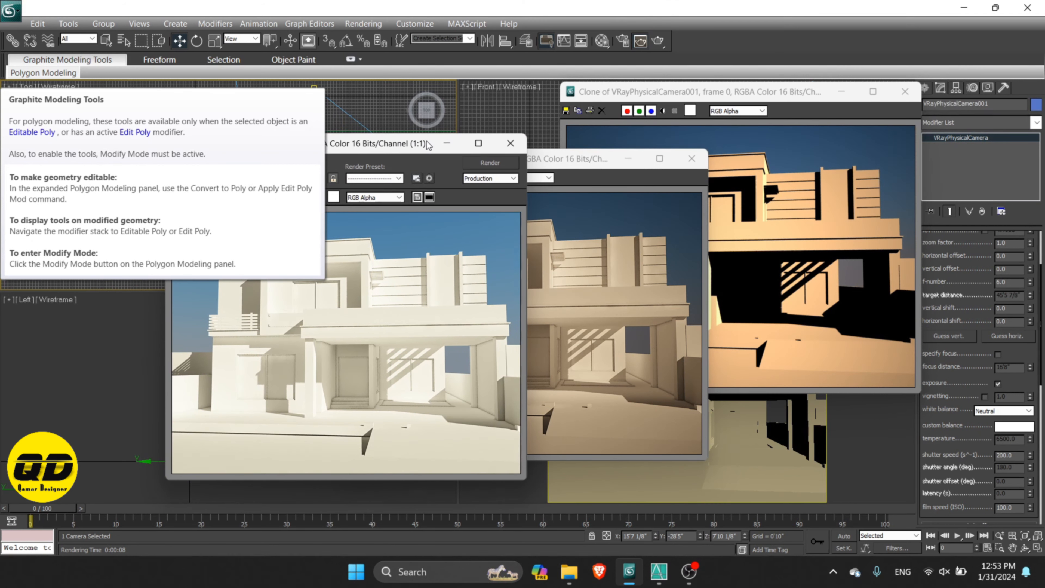
left_click(142, 132)
left_click(142, 132)
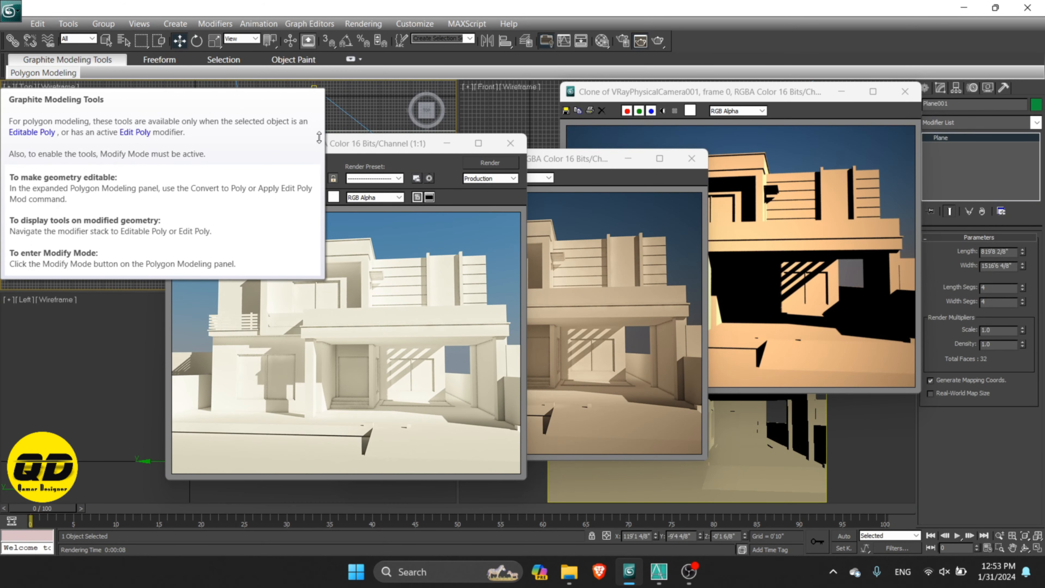
left_click_drag(421, 143, 454, 147)
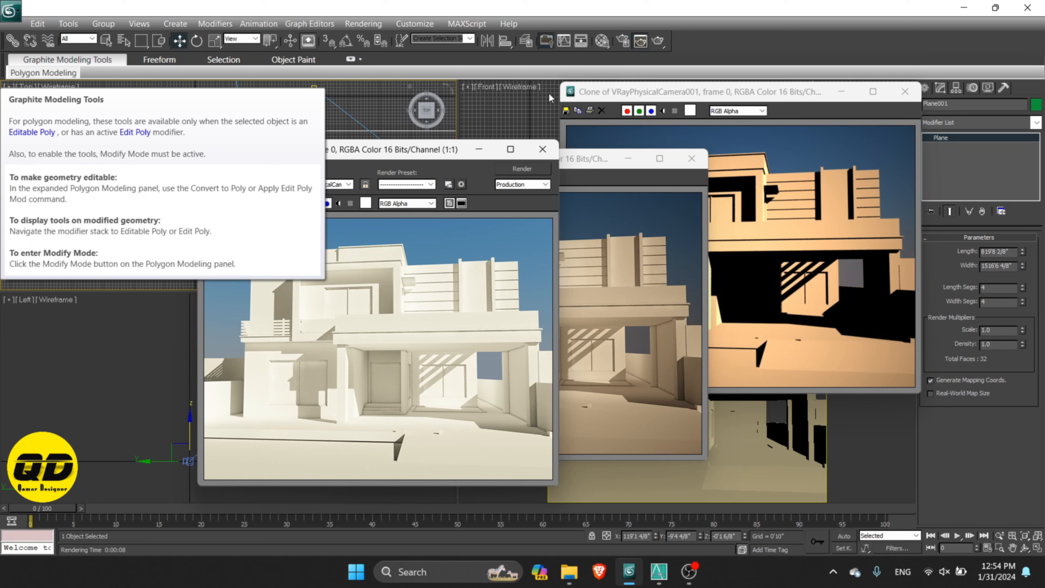
- Close the current rendered frame window and both cloned render windows
left_click(542, 149)
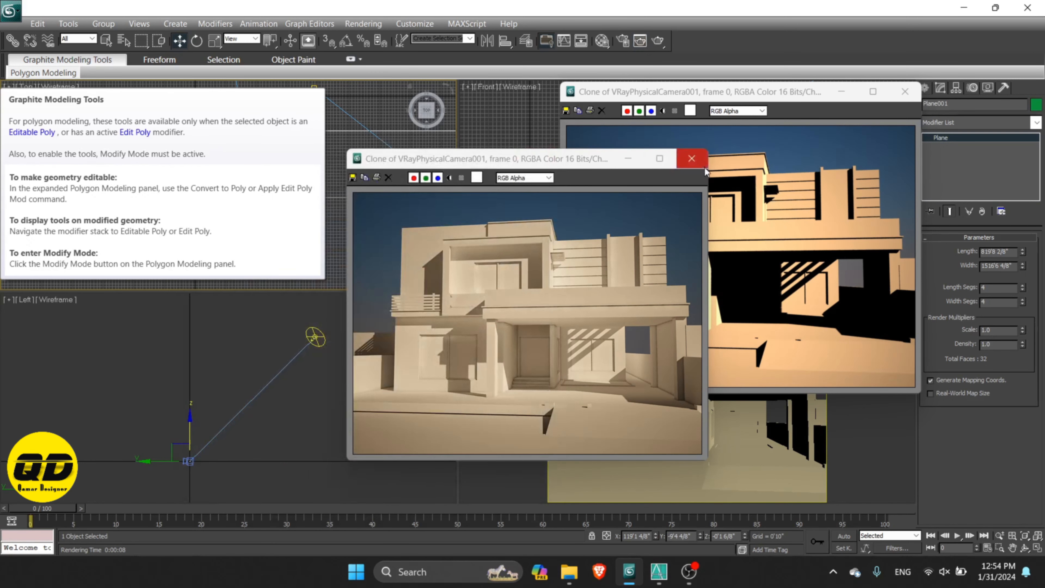
left_click(691, 159)
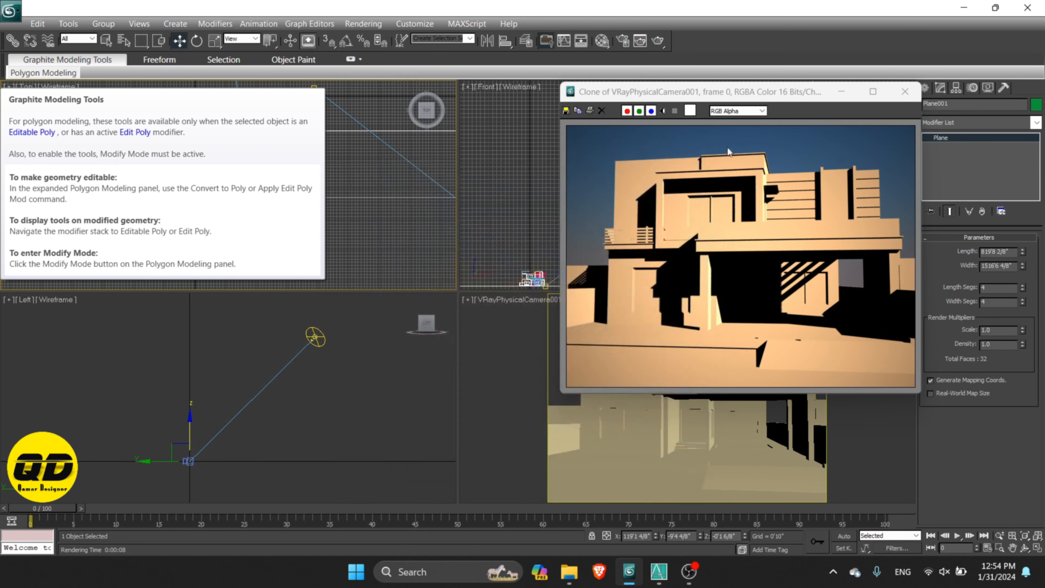
left_click(905, 92)
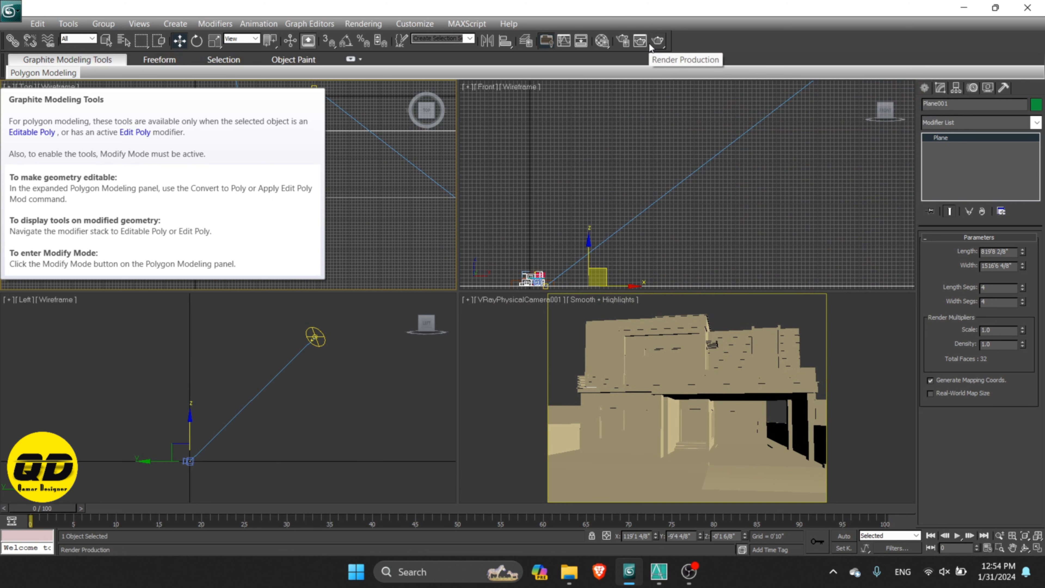
- Reopen the last rendered frame and clone it, keeping the clone minimized and closing the original frame window
left_click(640, 42)
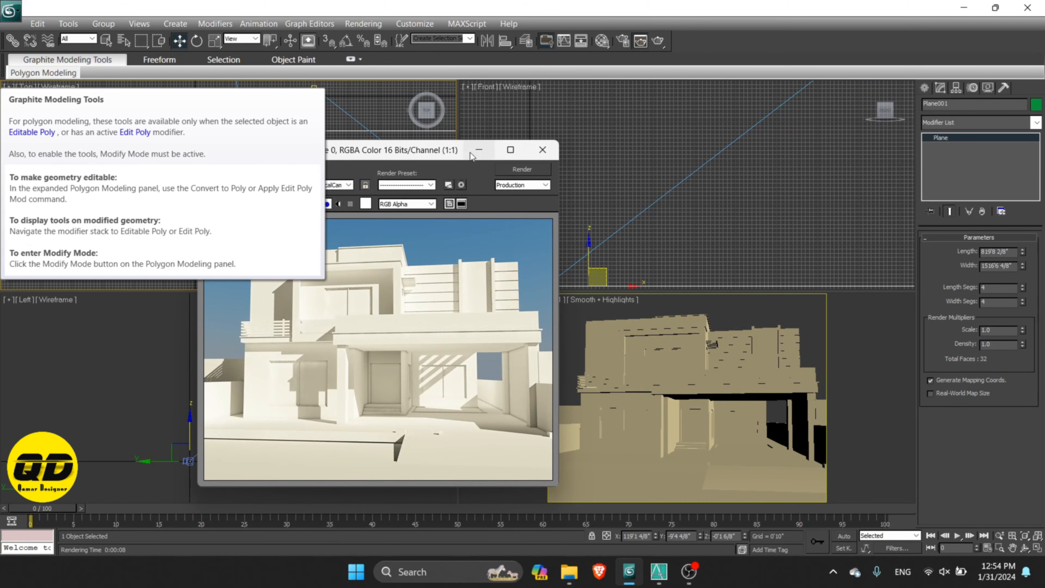
left_click_drag(398, 151, 677, 100)
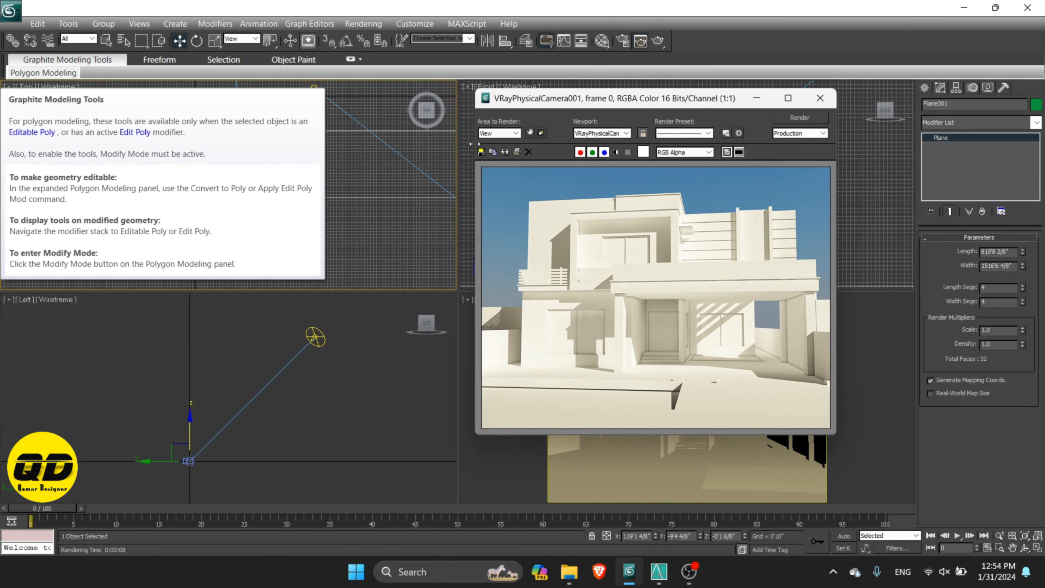
left_click(506, 153)
left_click(628, 159)
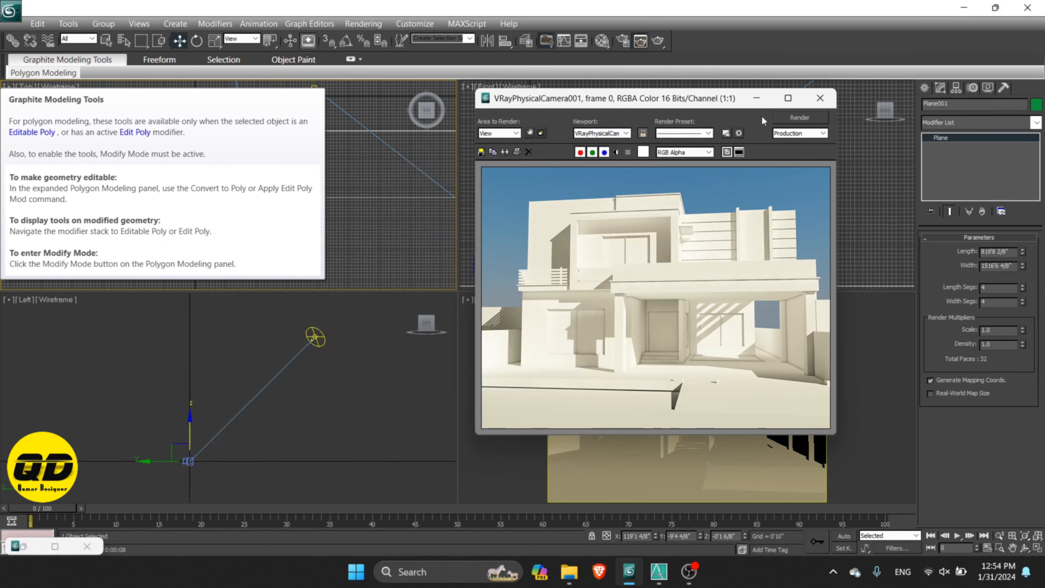
left_click(821, 99)
- Select the VRaySun in the Left view and set its turbidity to 2
scroll(396, 164, "down", 5)
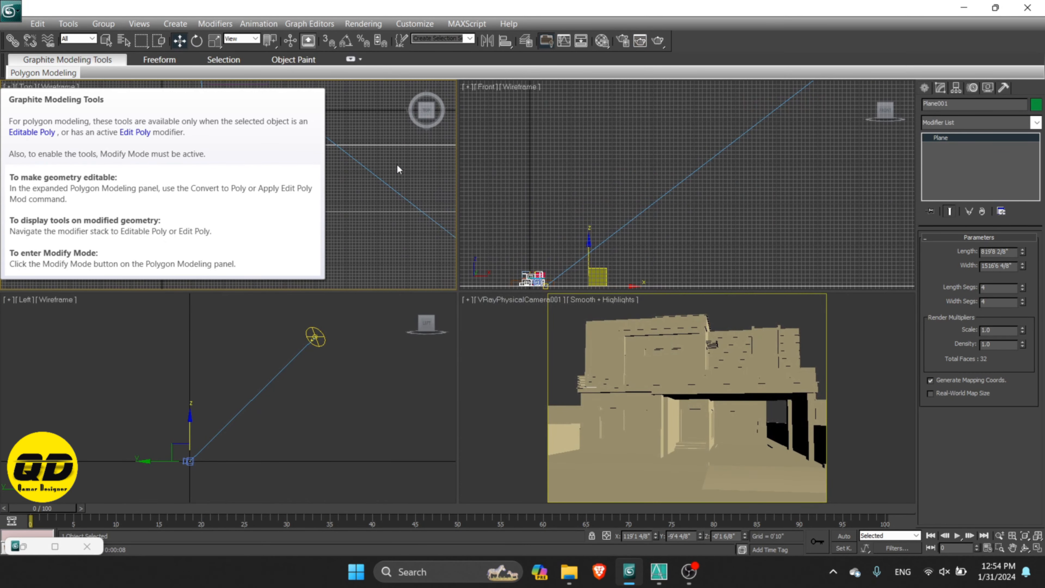
scroll(349, 165, "down", 10)
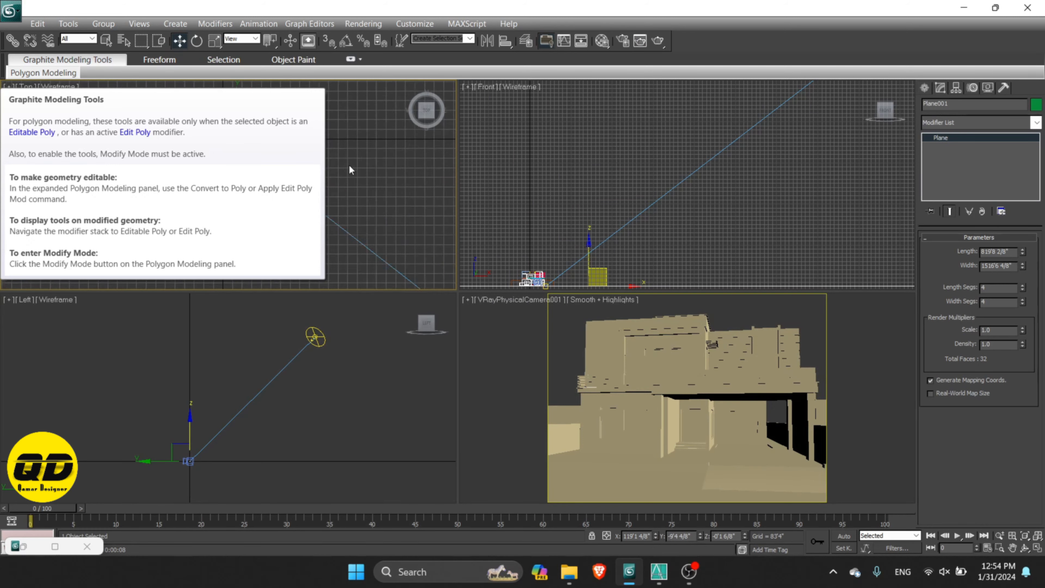
middle_click_drag(372, 371, 297, 423)
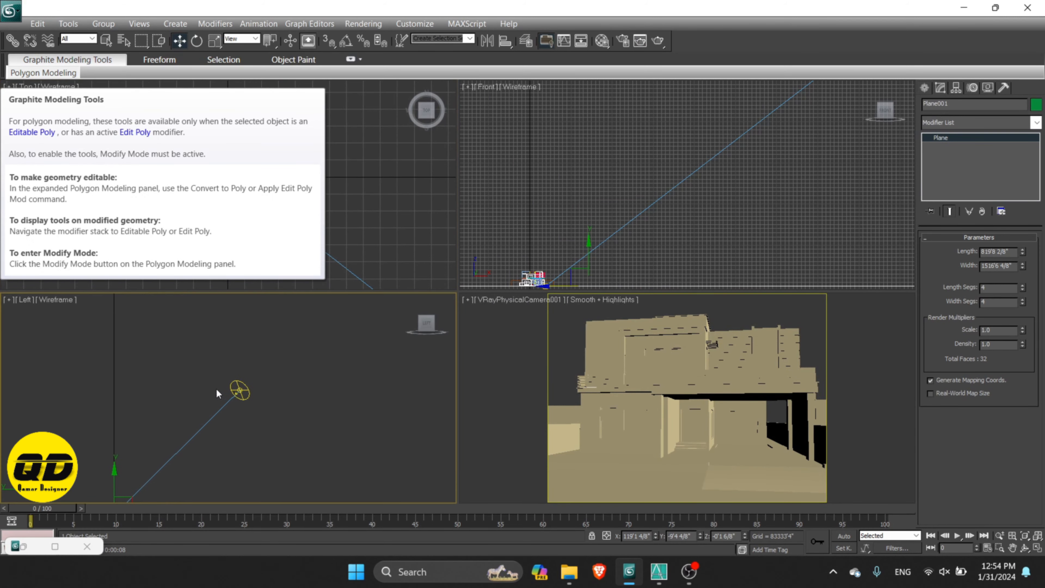
left_click(239, 389)
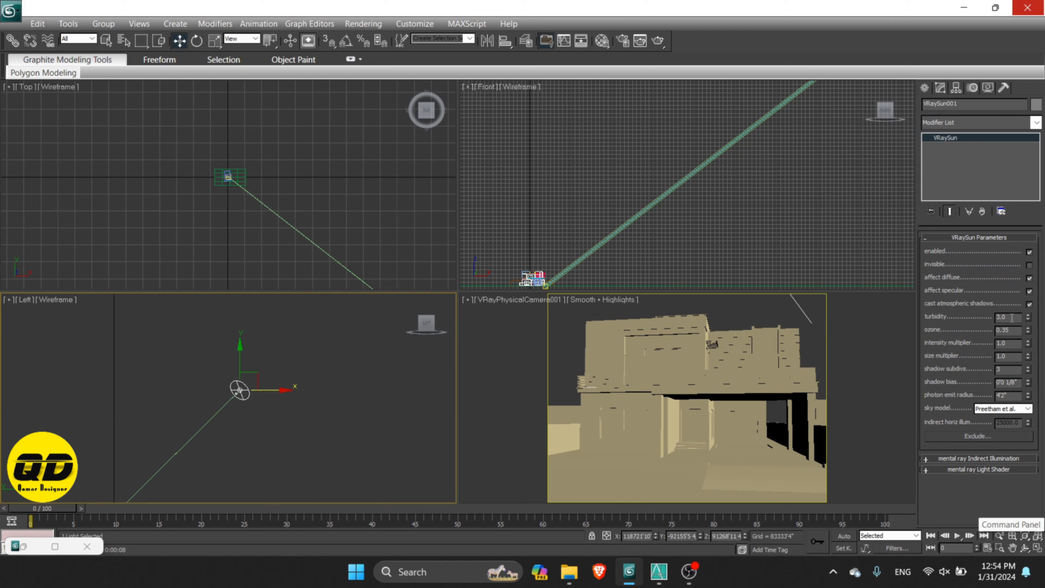
left_click_drag(1011, 318, 986, 318)
type("2")
- Render the camera view with the changed sun and place the previous render's clone beside it for comparison
left_click(658, 40)
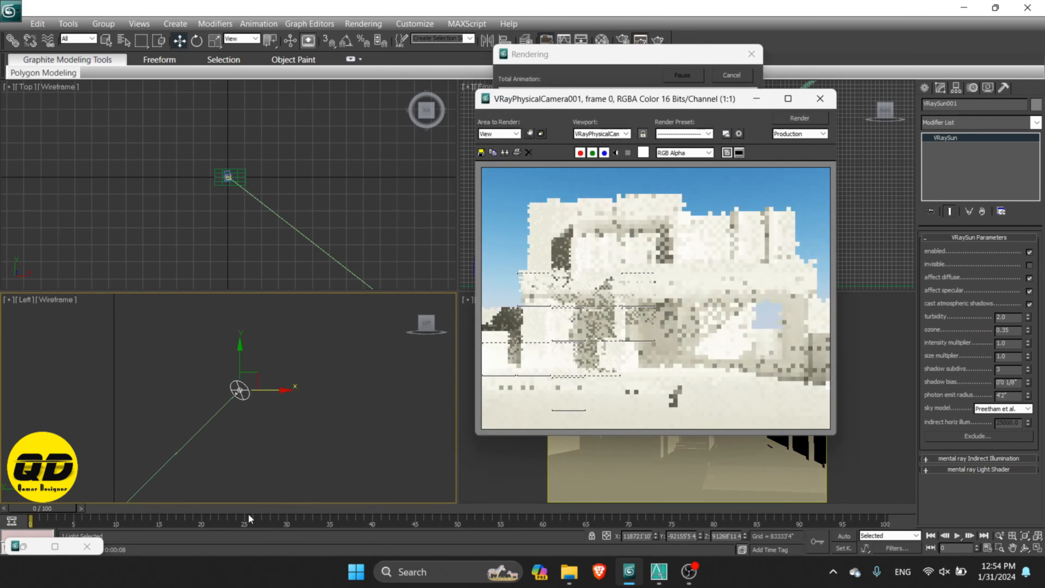
left_click(27, 546)
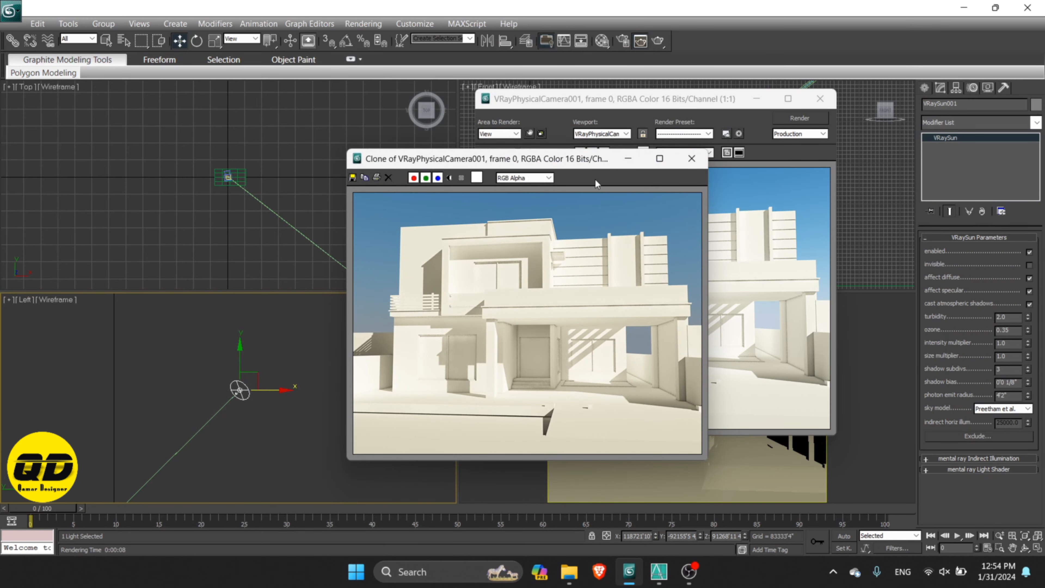
mouse_move(612, 158)
left_mouse_down()
mouse_move(462, 163)
mouse_move(402, 134)
left_mouse_up()
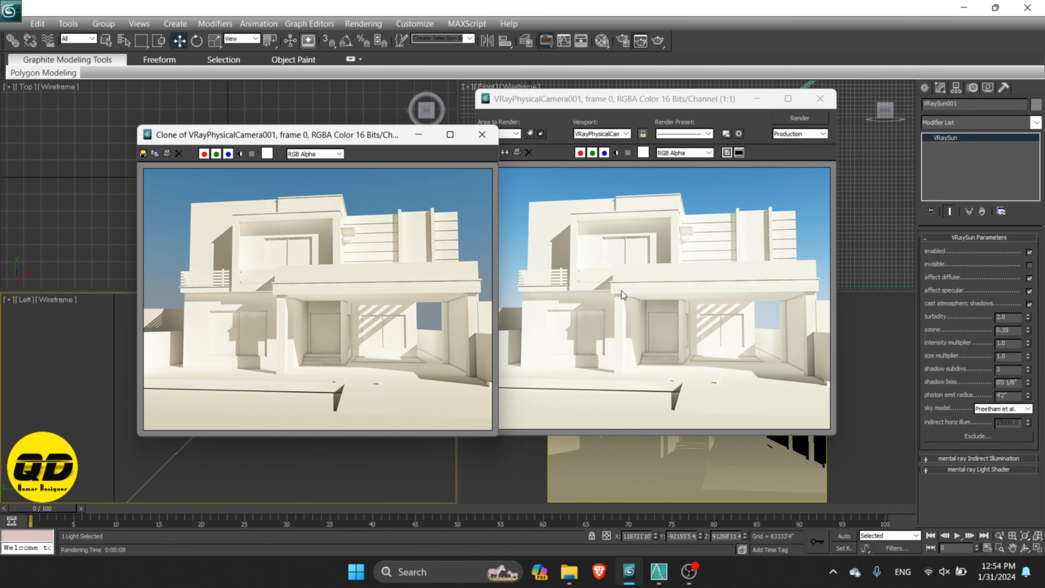